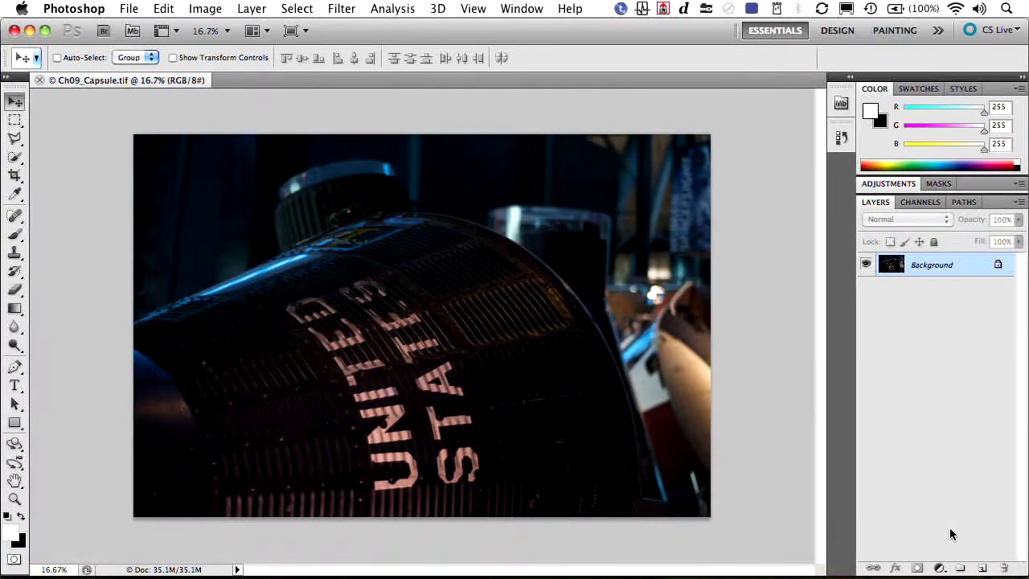
- Add a trial Curves adjustment layer and brighten the photo's shadows with on-image curve points
left_click(940, 567)
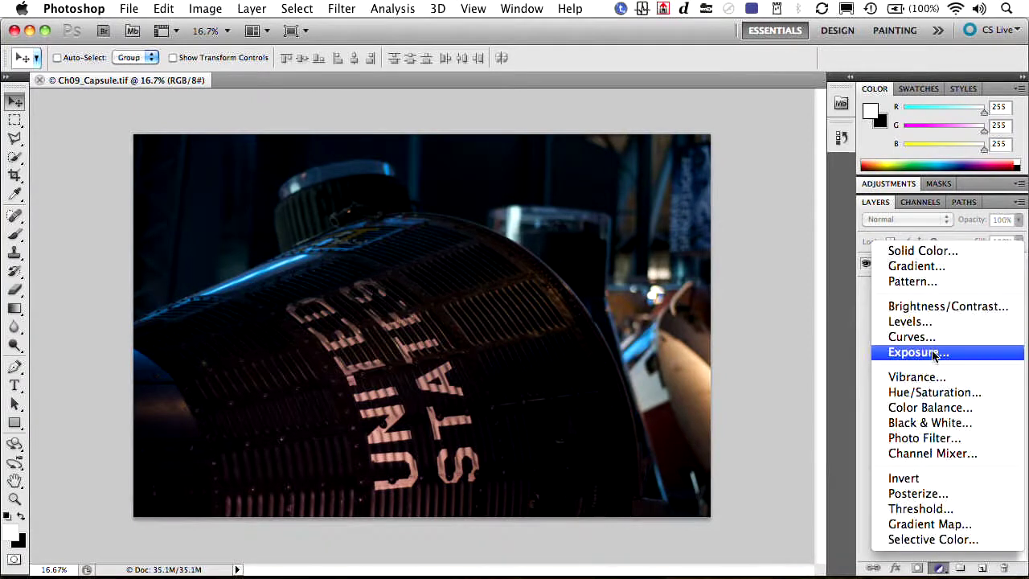
left_click(930, 344)
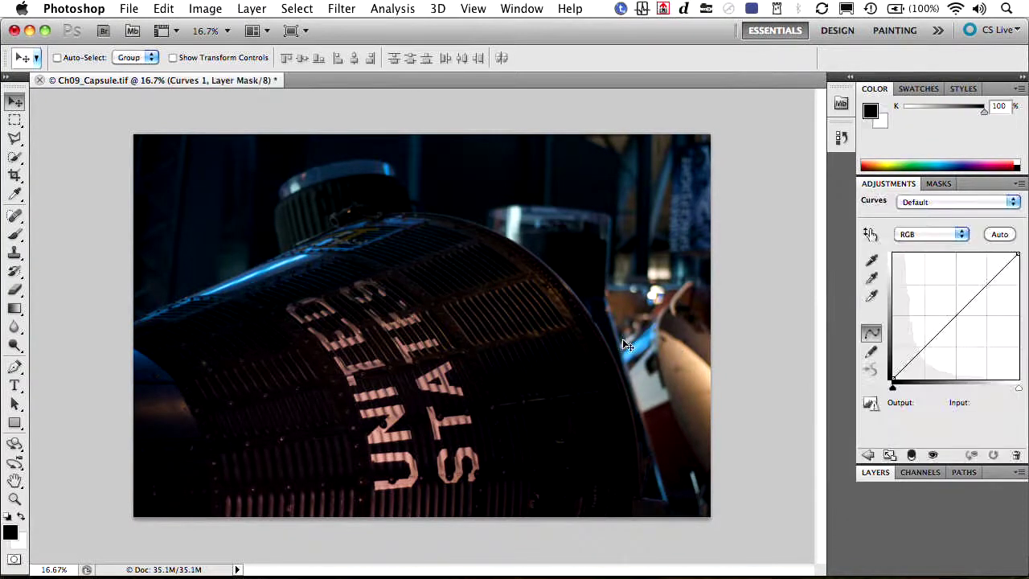
left_click(870, 234)
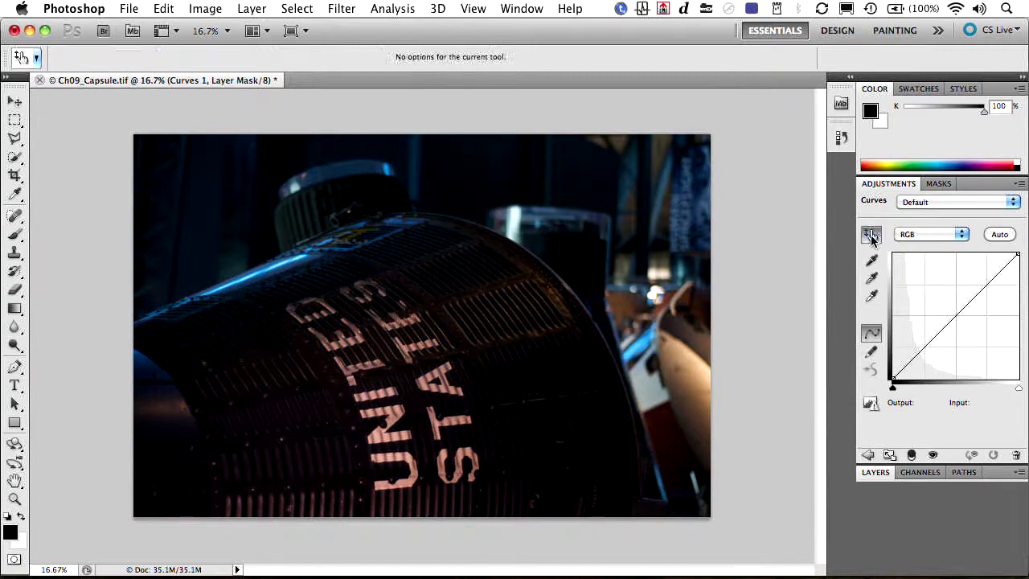
left_click_drag(556, 341, 552, 304)
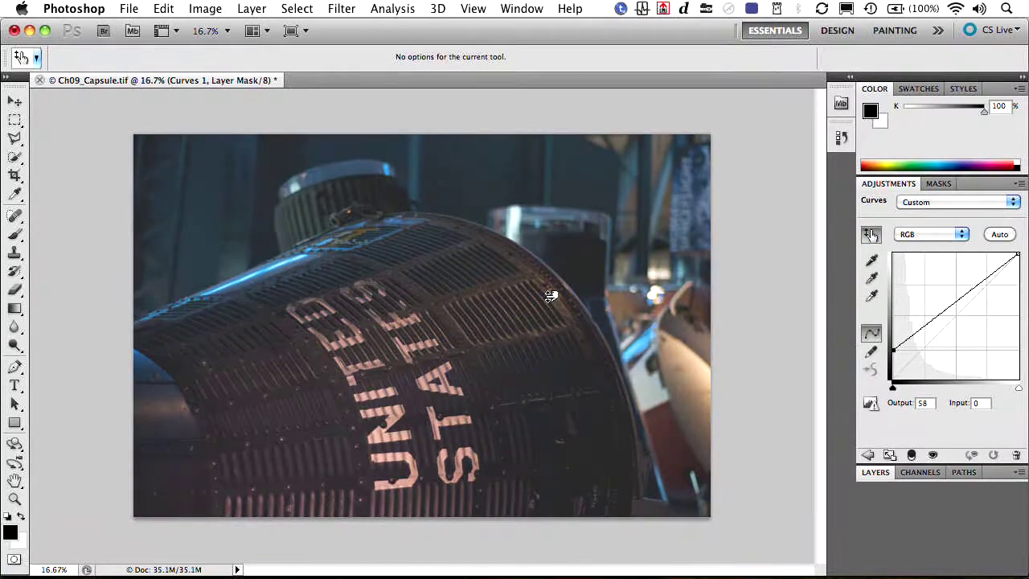
left_click_drag(596, 207, 593, 253)
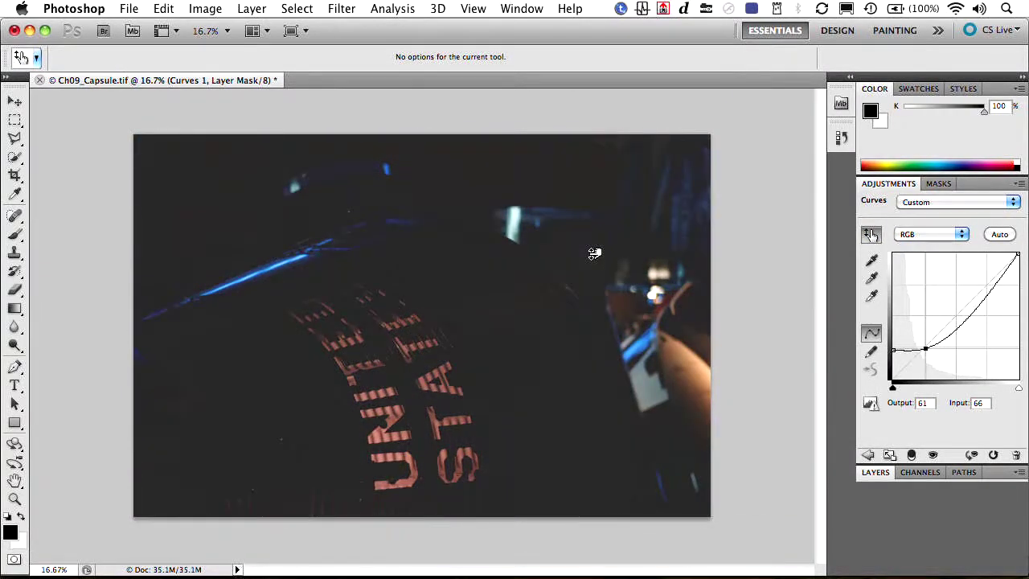
left_click(327, 432)
left_click_drag(327, 432, 326, 387)
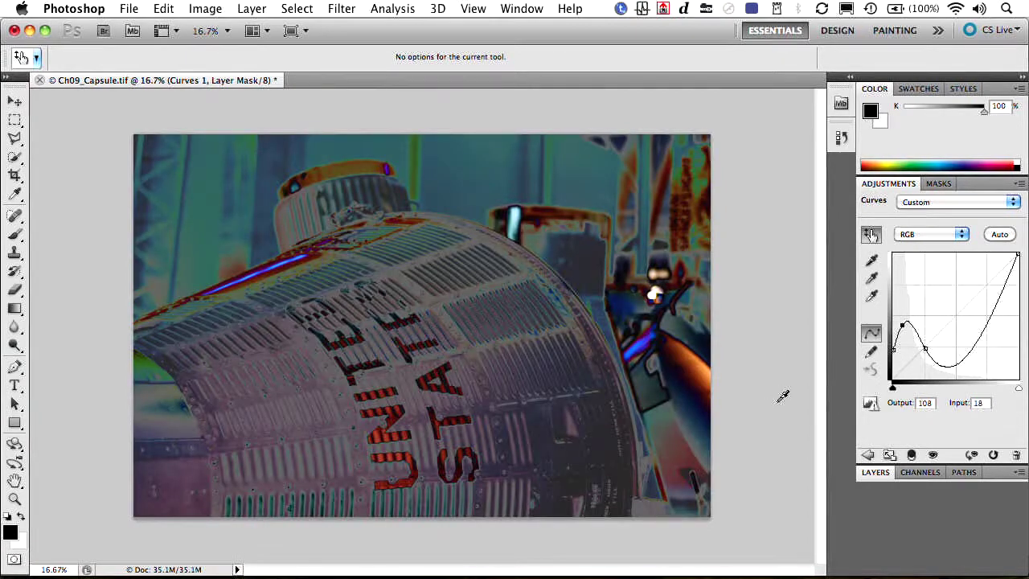
key("backslash")
key("backslash")
key("backslash")
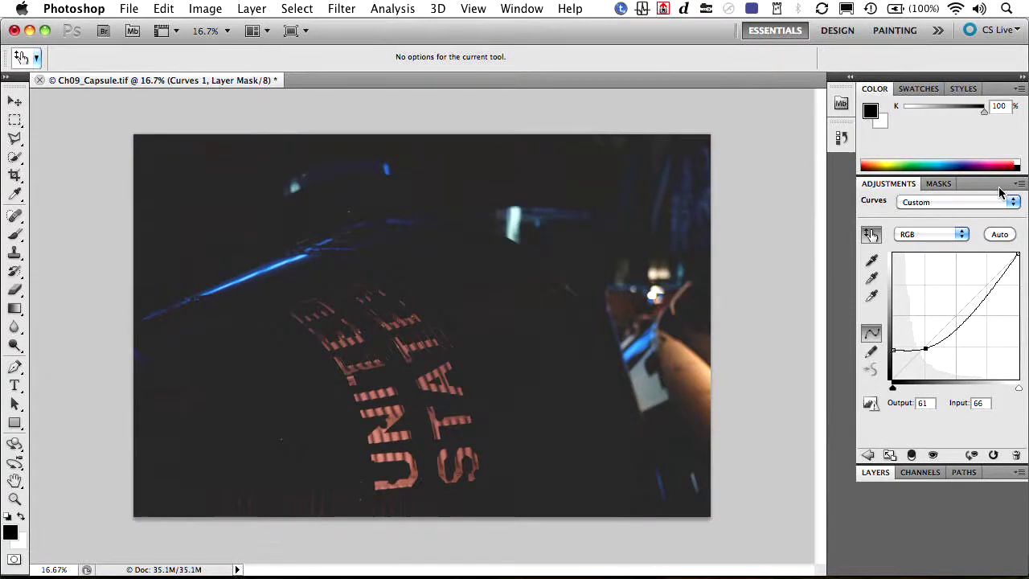
- Delete the Curves 1 layer and duplicate the Background layer
double_click(998, 187)
double_click(997, 206)
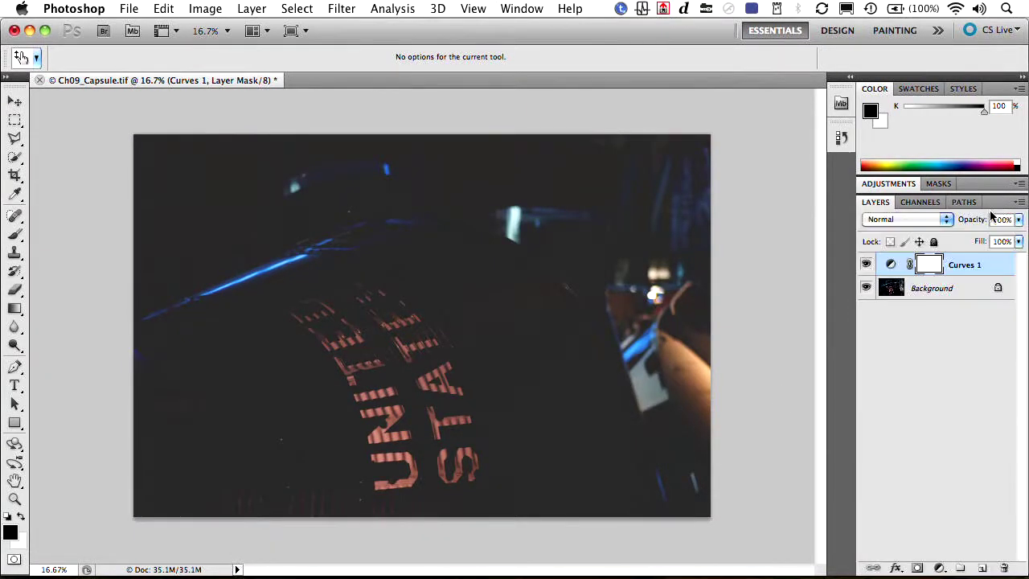
left_click_drag(976, 266, 1006, 567)
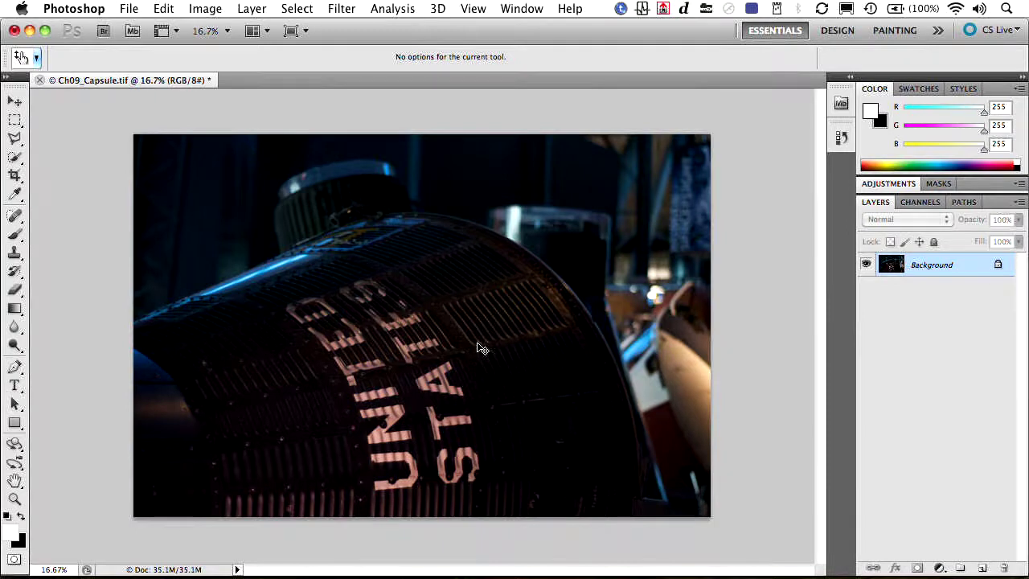
key("super+j")
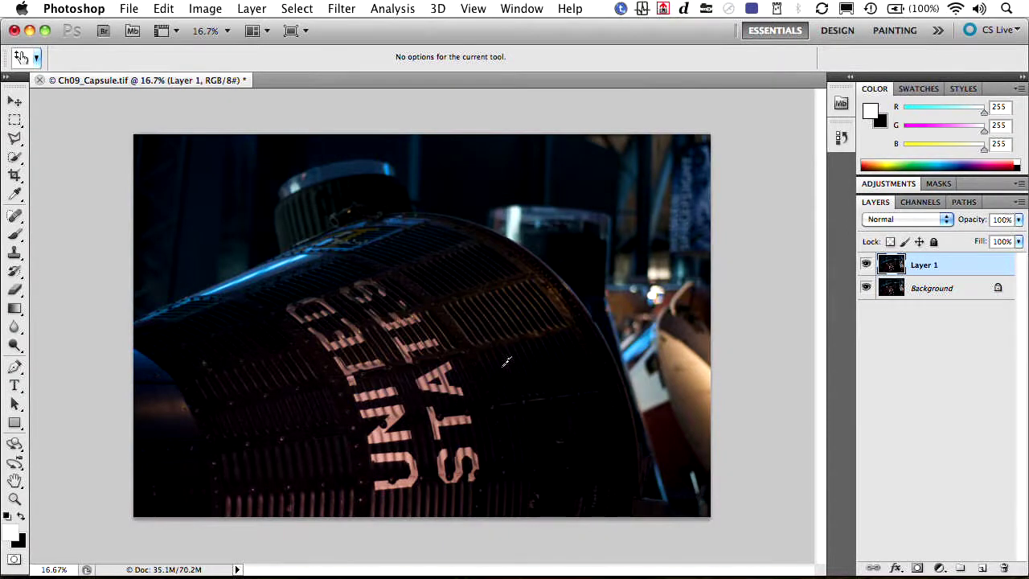
- Set Layer 1 to Screen blend mode and duplicate it into further Screen copies
left_click(902, 219)
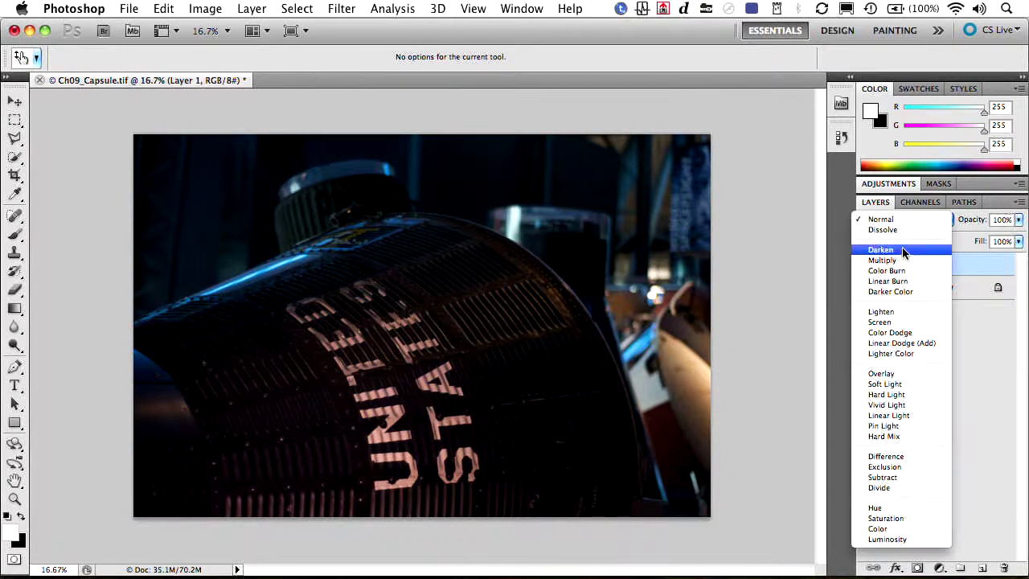
left_click(898, 323)
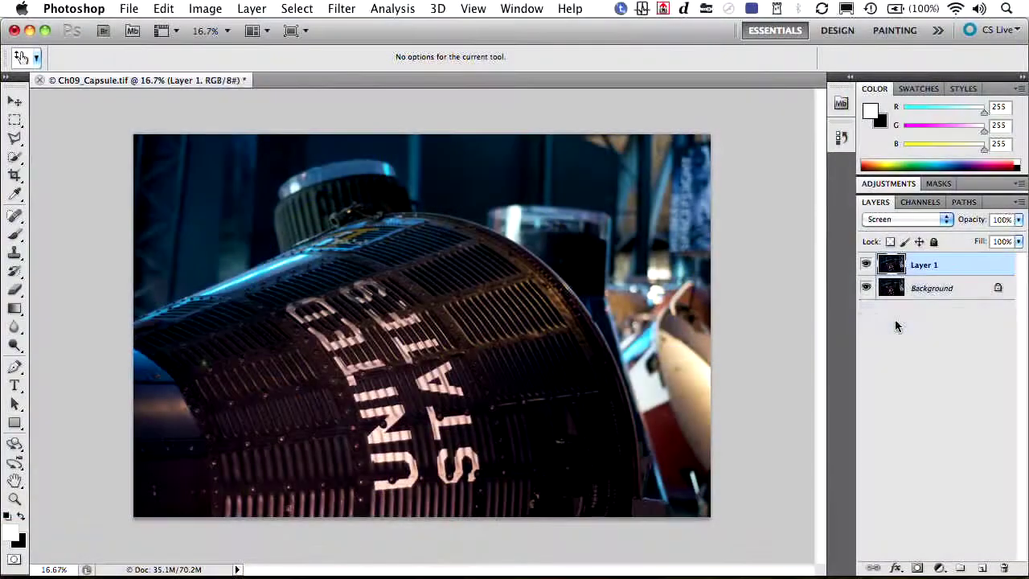
key("super+j")
key("super+j")
key("super+j")
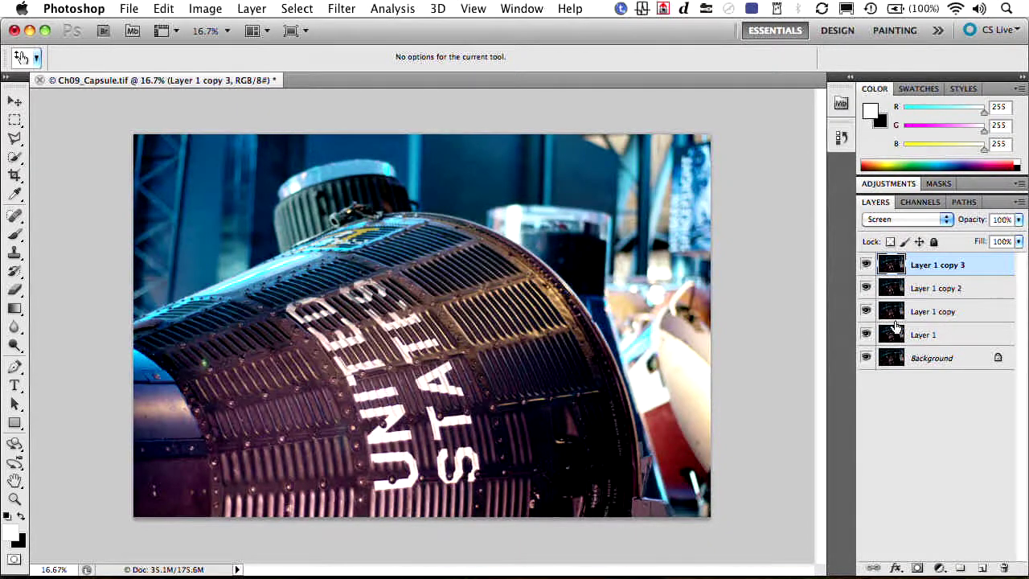
- Delete Layer 1 copy 3, restoring Layer 1 copy 2 after removing it by mistake
left_click_drag(991, 274, 1004, 568)
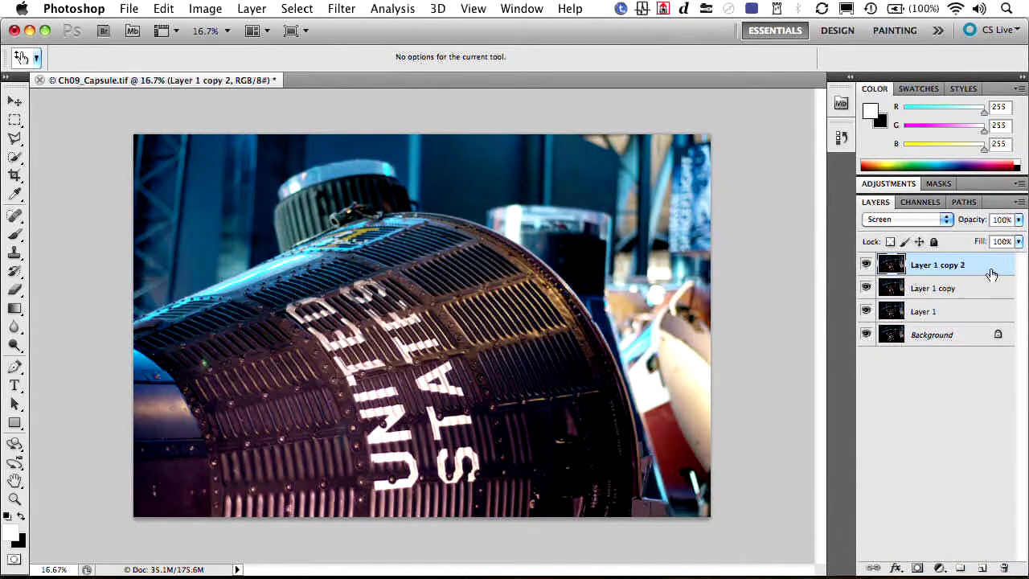
left_click_drag(996, 418, 1001, 568)
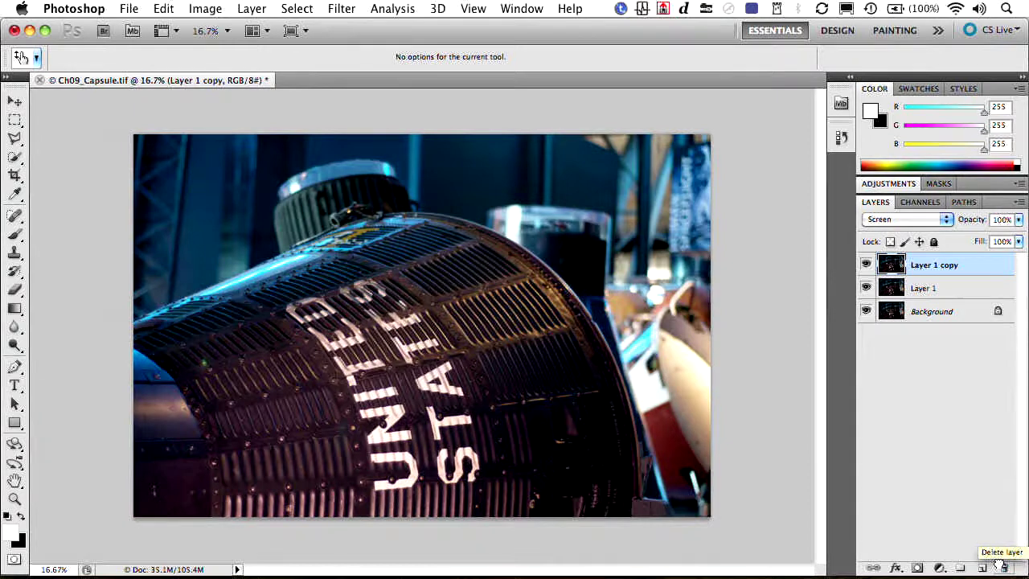
key("super+j")
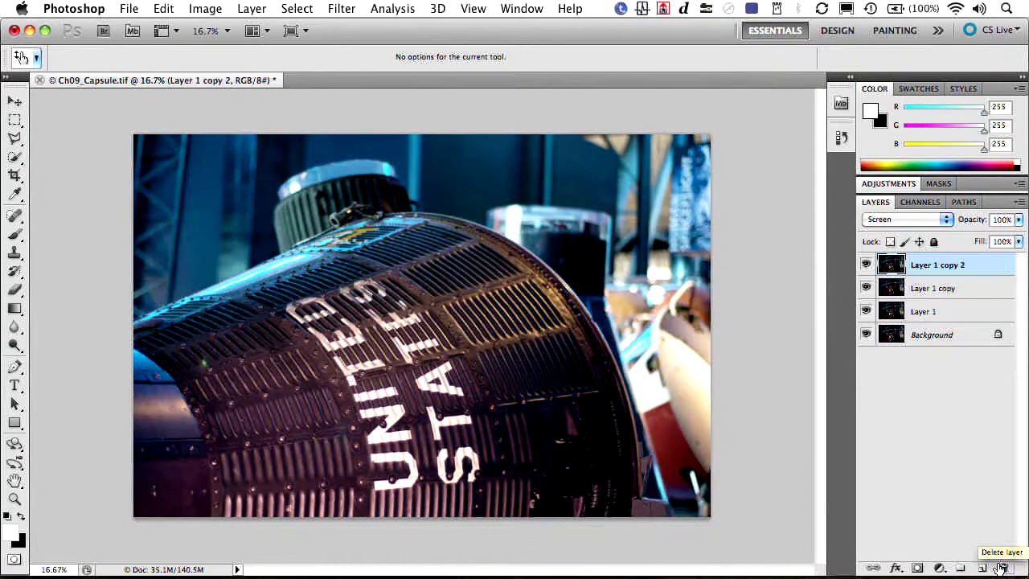
- Select all the layers and convert them into a single smart object
left_click(969, 336, "shift")
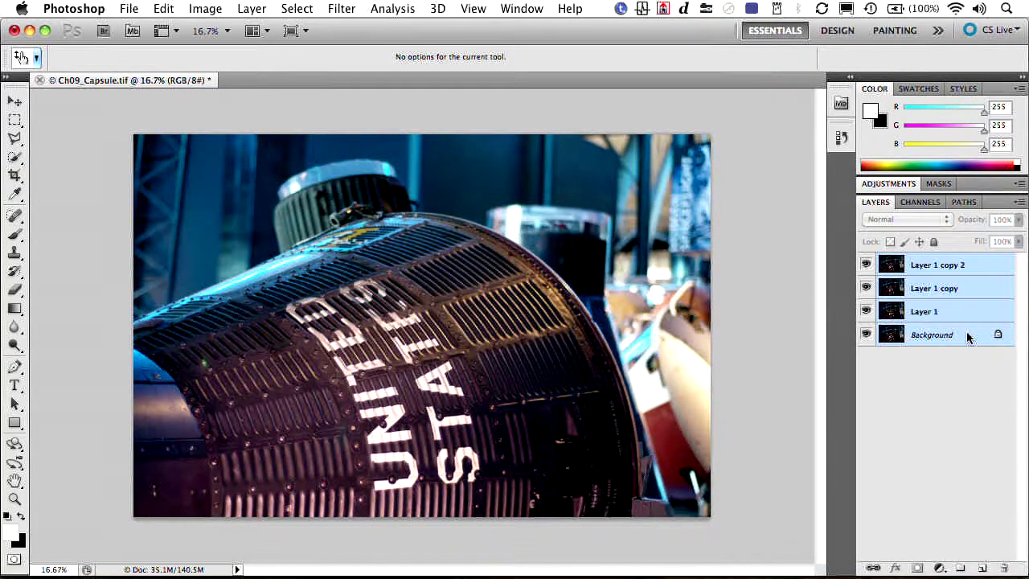
right_click(975, 274)
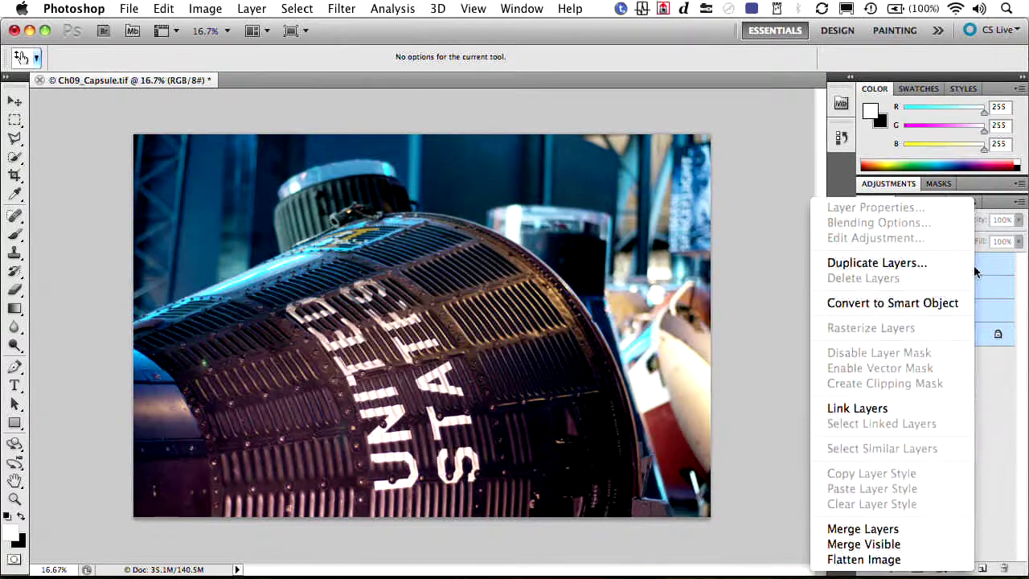
left_click(945, 299)
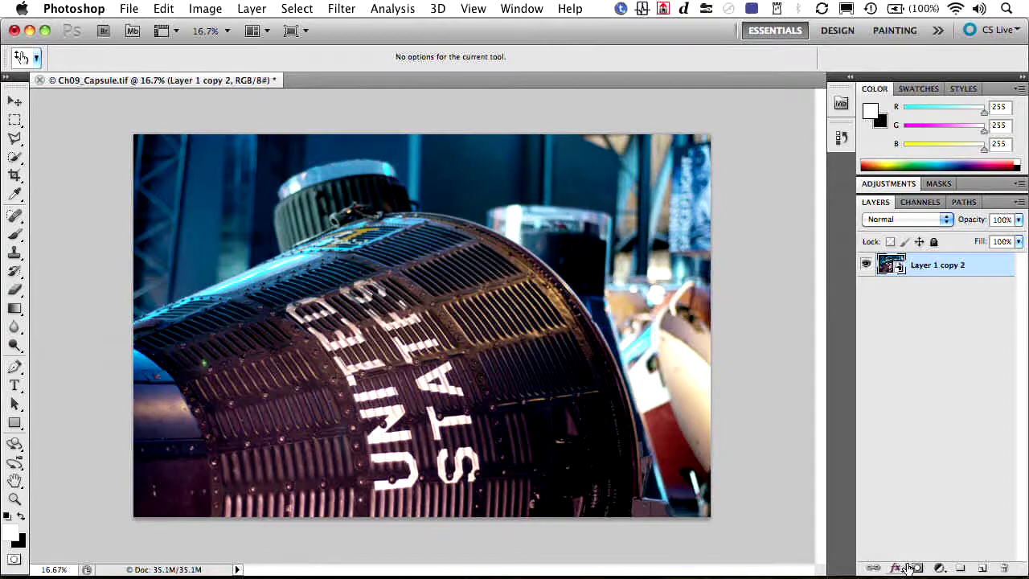
- Add an Auto-corrected Curves layer, ease the shadows and pull highlights down to 223
left_click(939, 568)
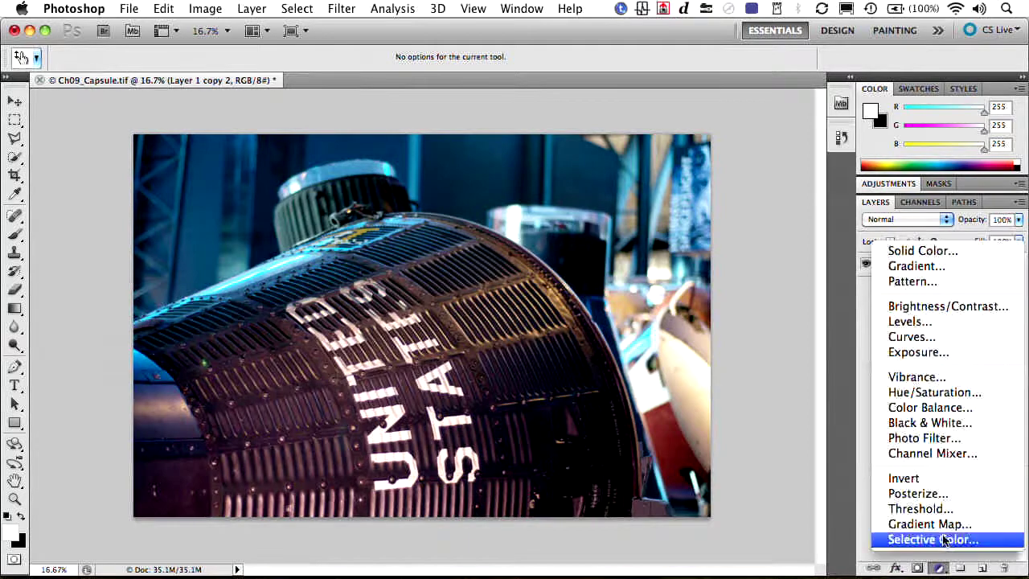
left_click(957, 337)
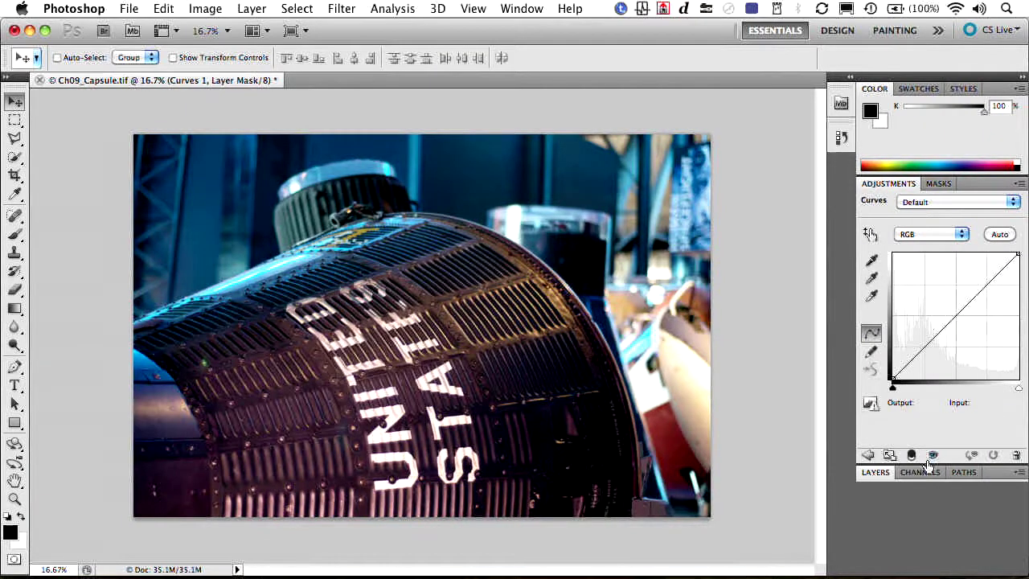
left_click(1000, 234)
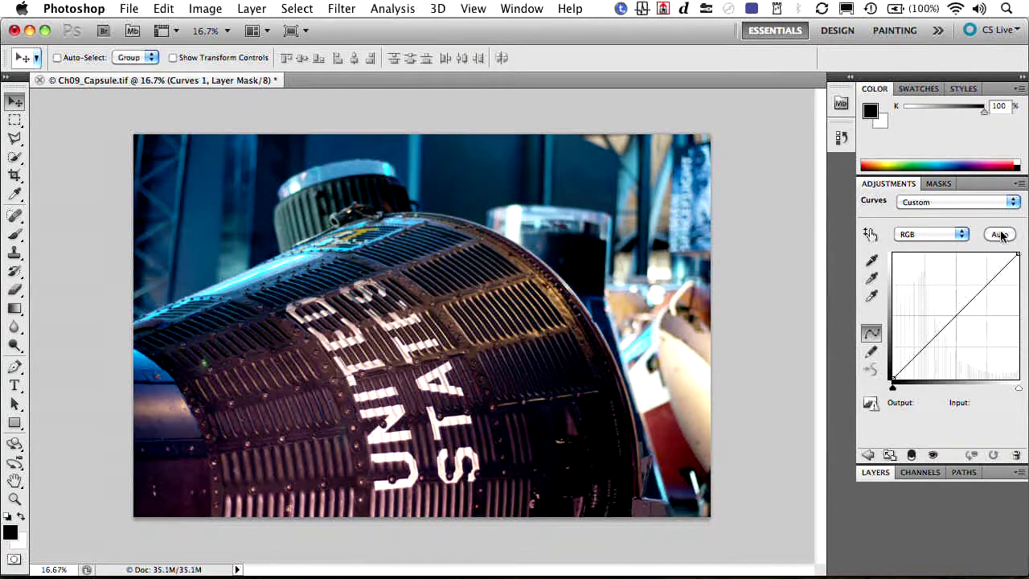
left_click(870, 234)
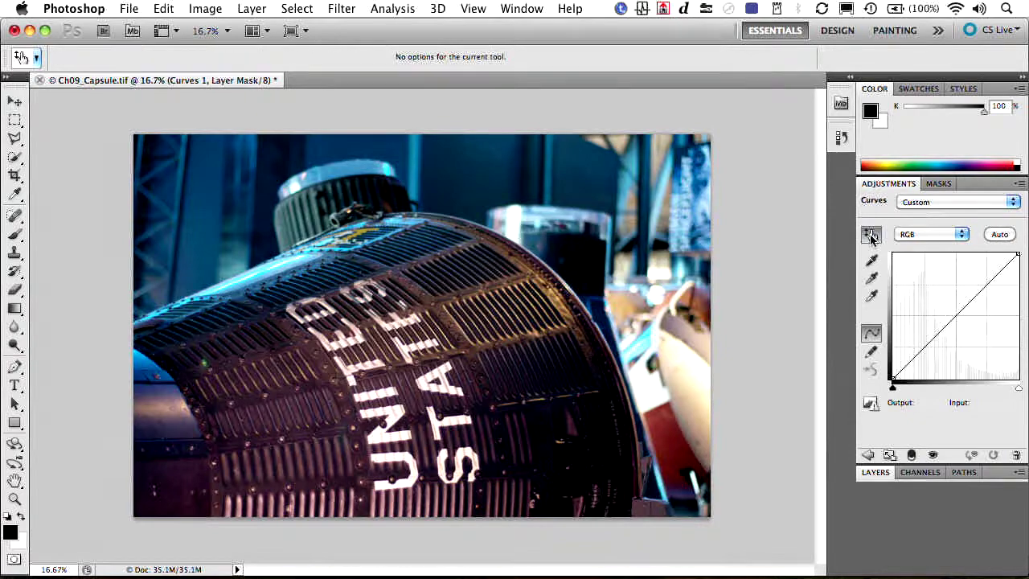
left_click_drag(430, 233, 429, 245)
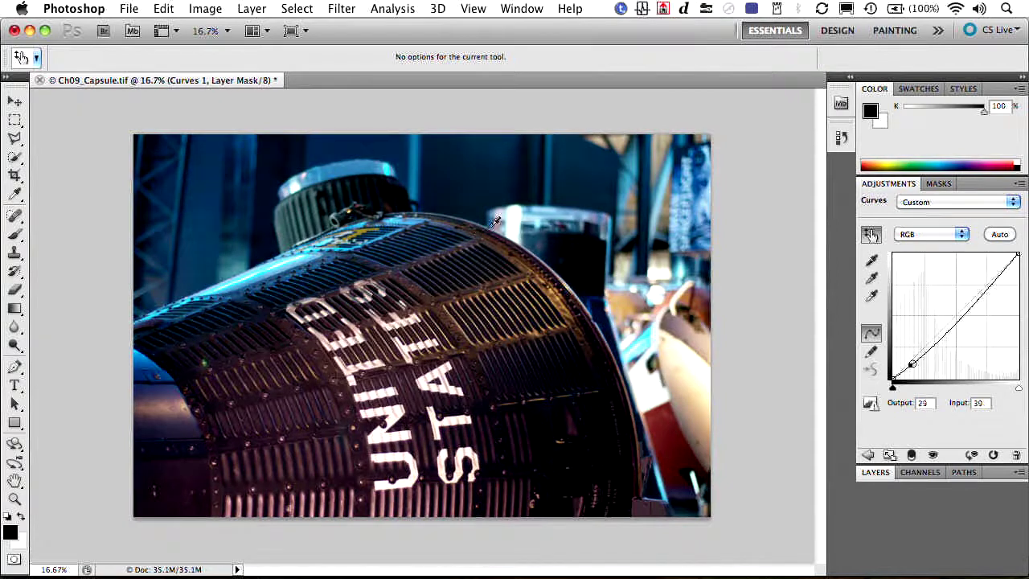
left_click_drag(493, 201, 493, 195)
left_click_drag(685, 352, 683, 381)
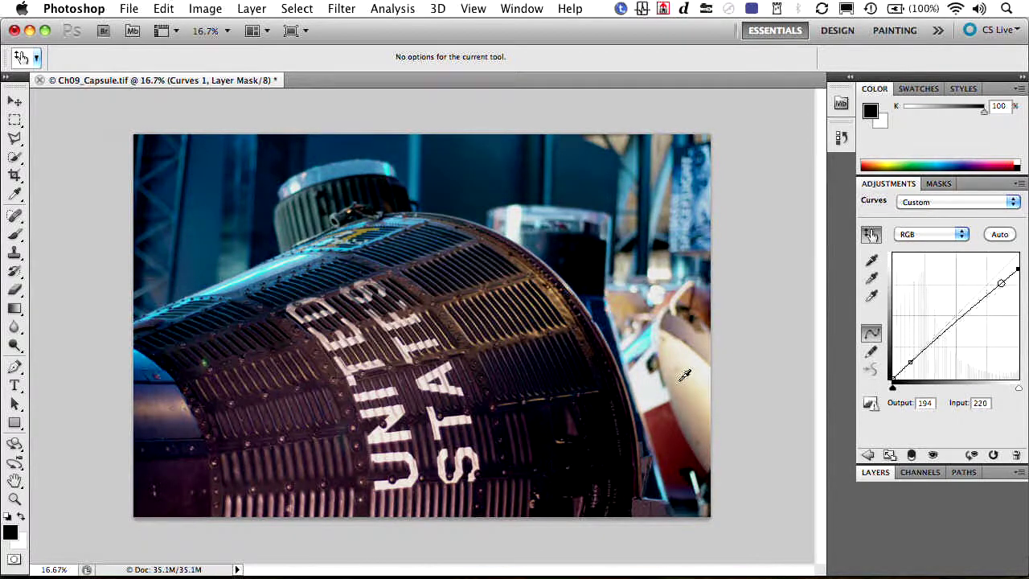
- Toggle Curves 1 off and on to compare the photo before and after
double_click(979, 188)
double_click(997, 201)
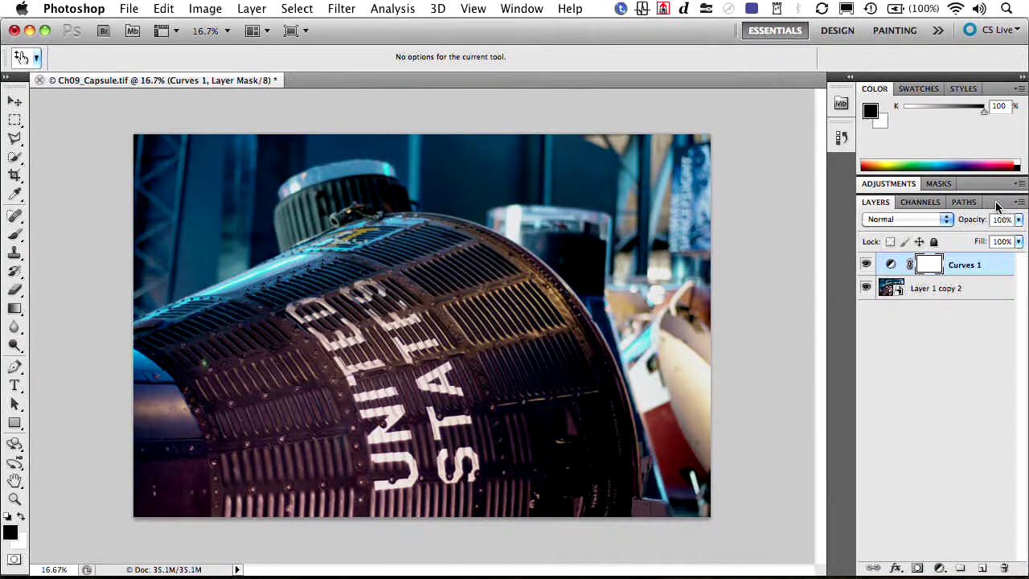
left_click(865, 264)
left_click(866, 267)
left_click(866, 266)
left_click(941, 568)
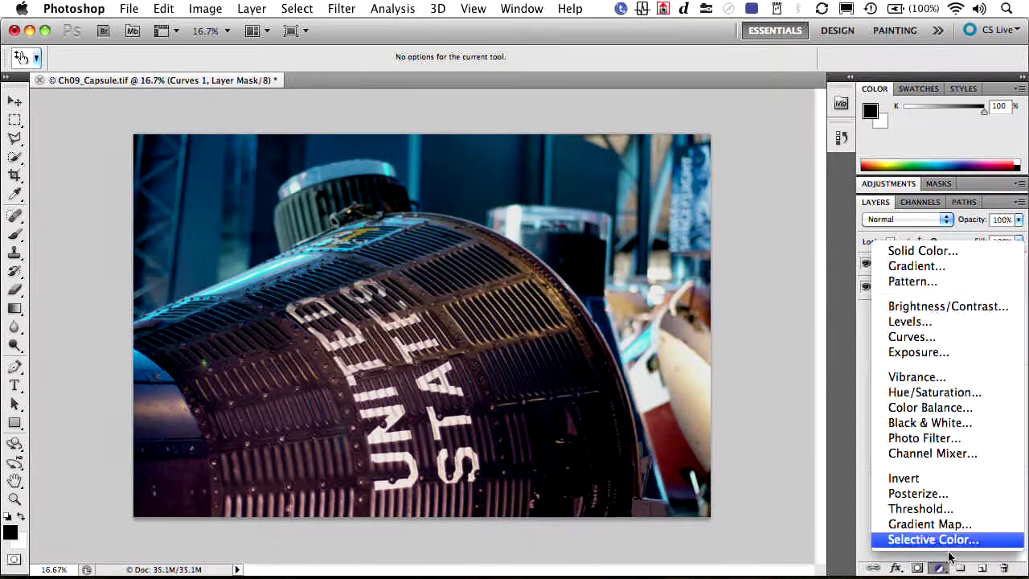
- Add an Auto-corrected Levels adjustment and set the black point from a dark shadow
left_click(947, 322)
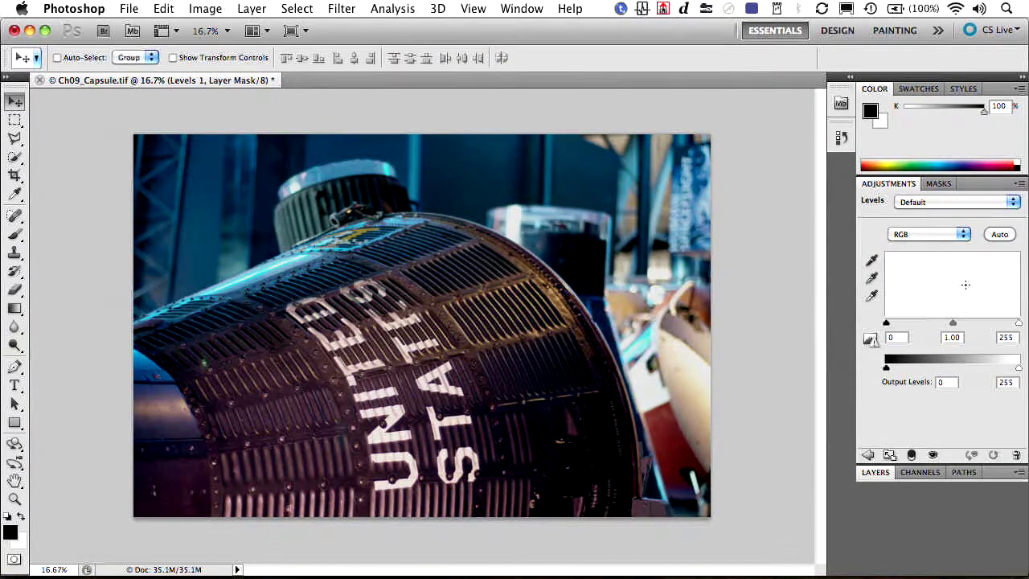
left_click(1002, 235)
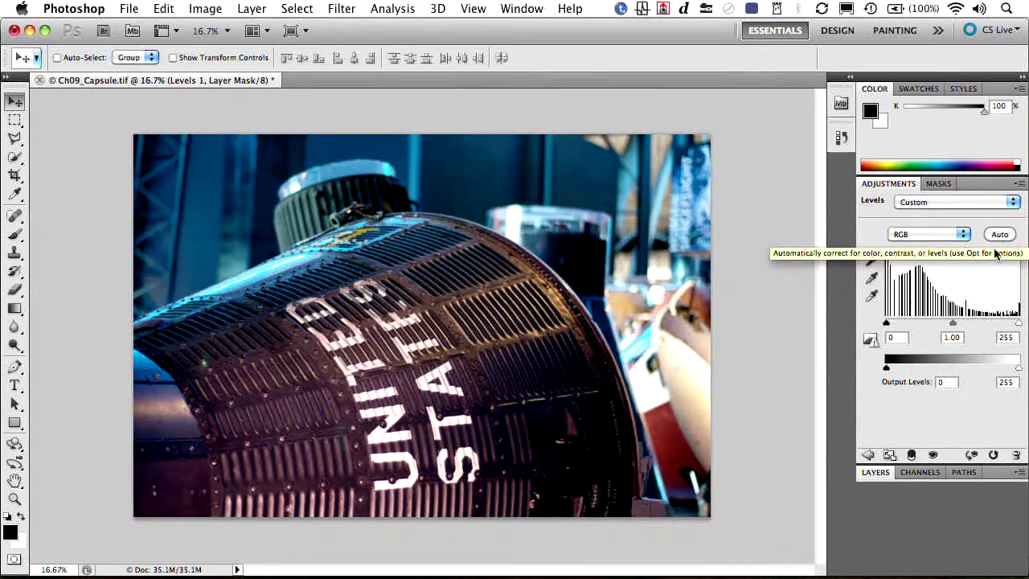
left_click(872, 264)
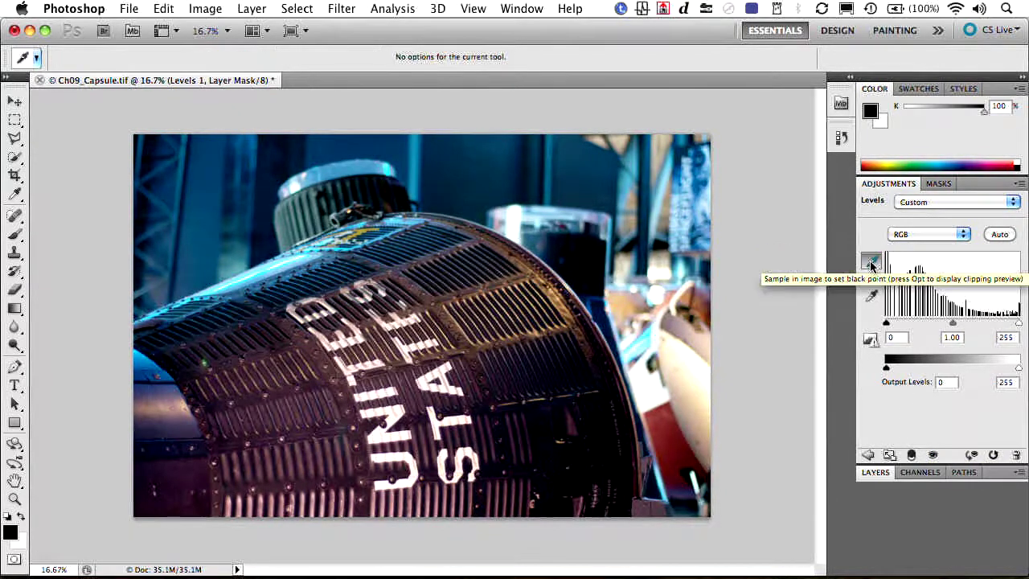
left_click(149, 428)
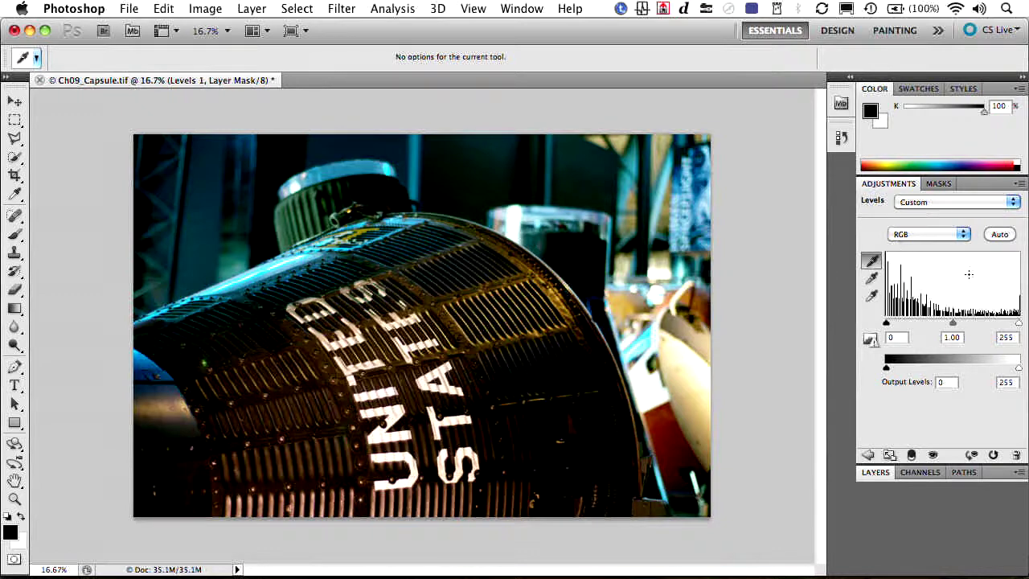
- Lower the Red channel's black input to 17 and the Green channel's to 20
left_click(964, 234)
left_click(953, 245)
left_click_drag(907, 324, 897, 325)
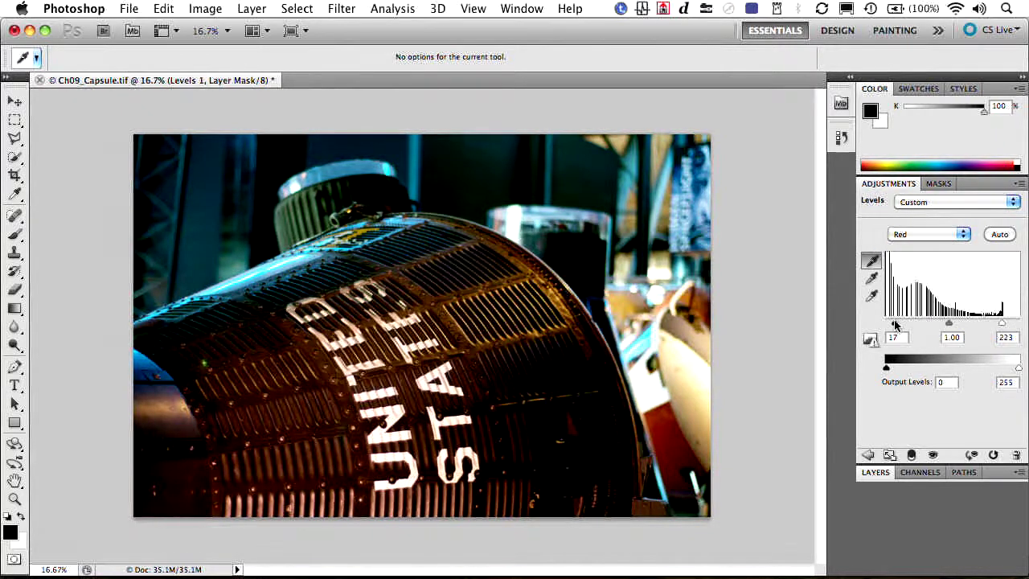
left_click(903, 236)
left_click(902, 245)
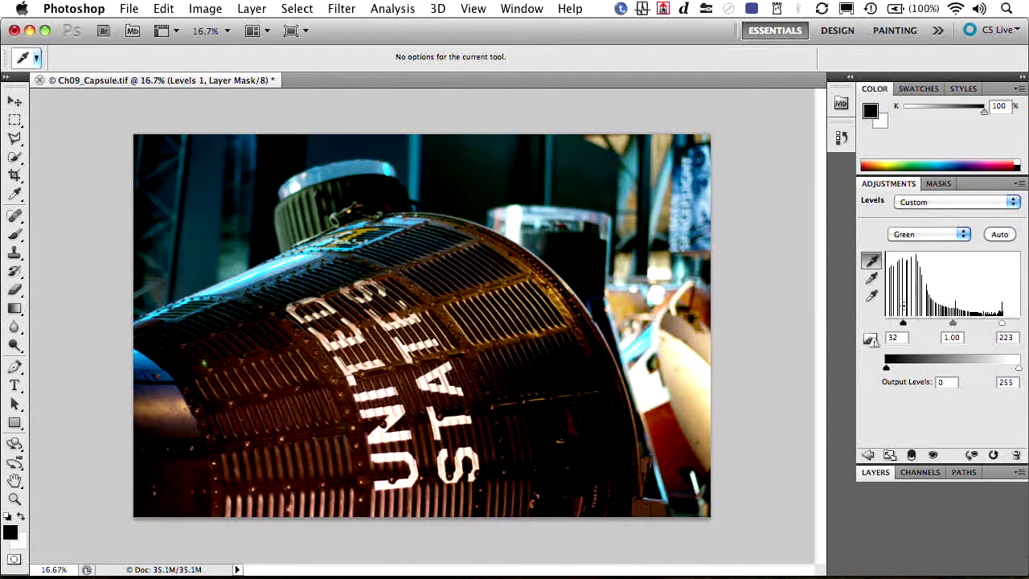
left_click_drag(903, 323, 897, 324)
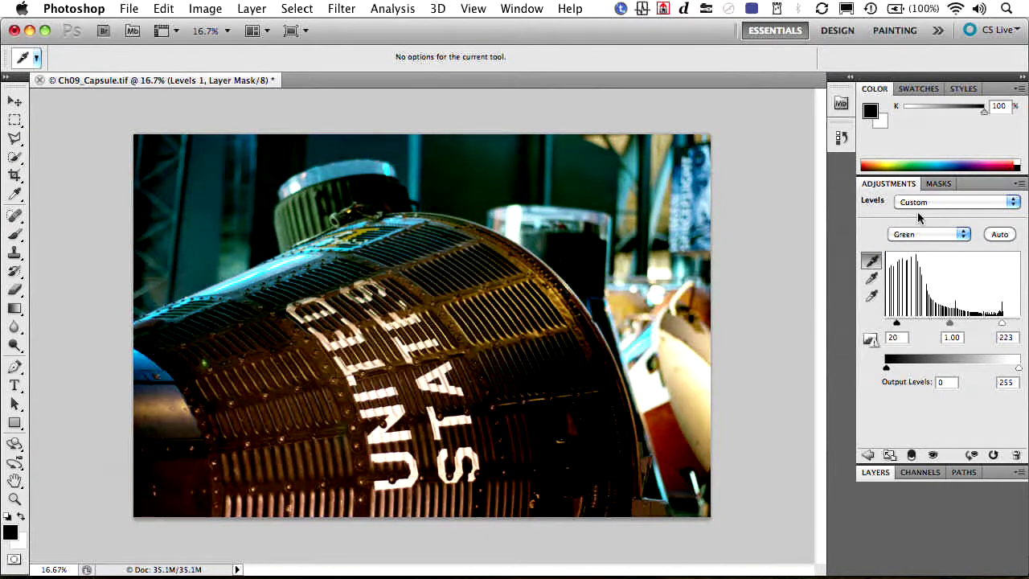
left_click(915, 234)
left_click(904, 245)
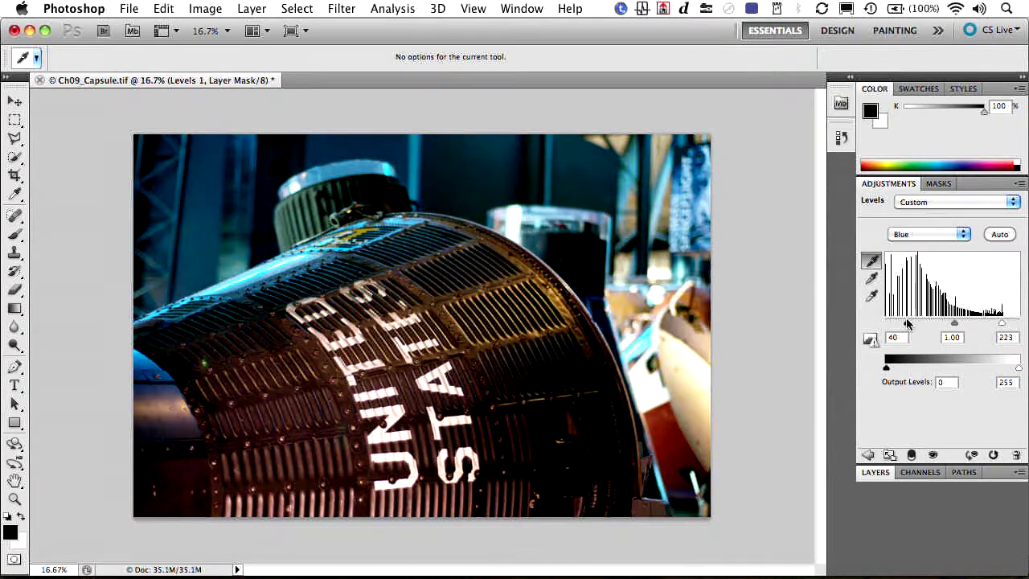
- Return to the RGB channel and raise the midtones to 1.14
left_click(917, 234)
left_click(919, 225)
key("alt+2")
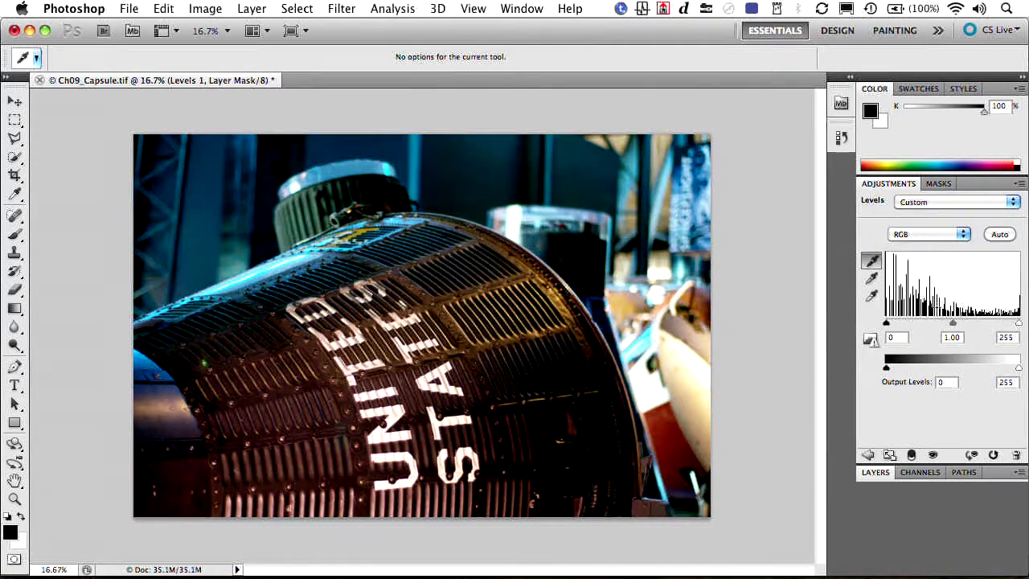
left_click_drag(952, 323, 947, 325)
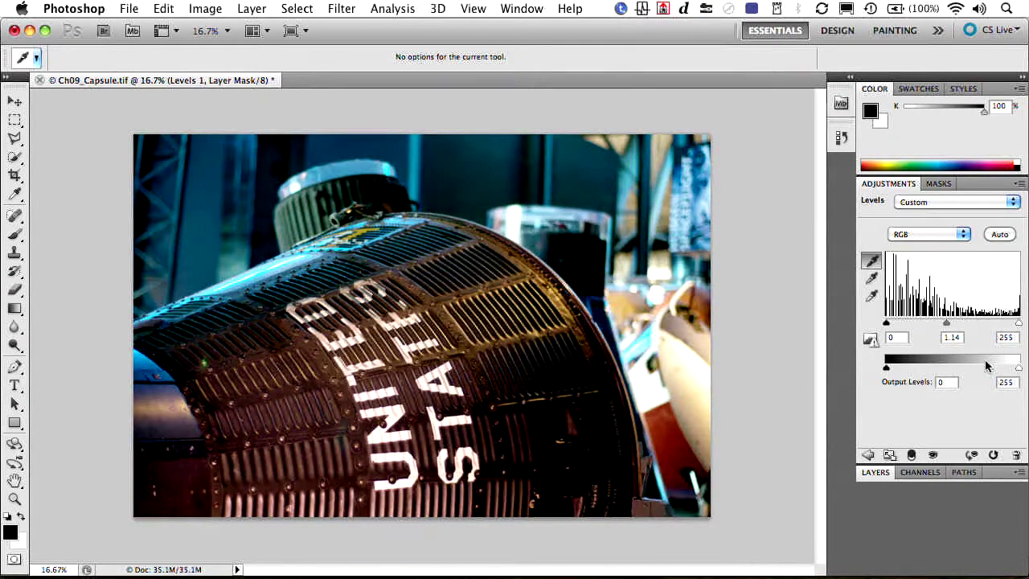
- Show and enlarge the History panel, then create Snapshot 1 of the current edit
left_click(512, 6)
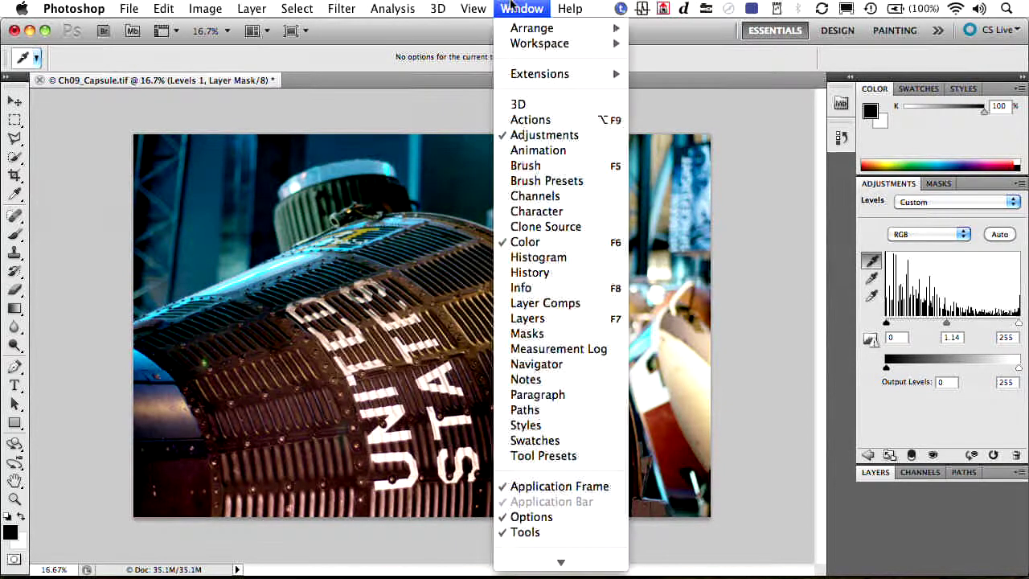
left_click(596, 276)
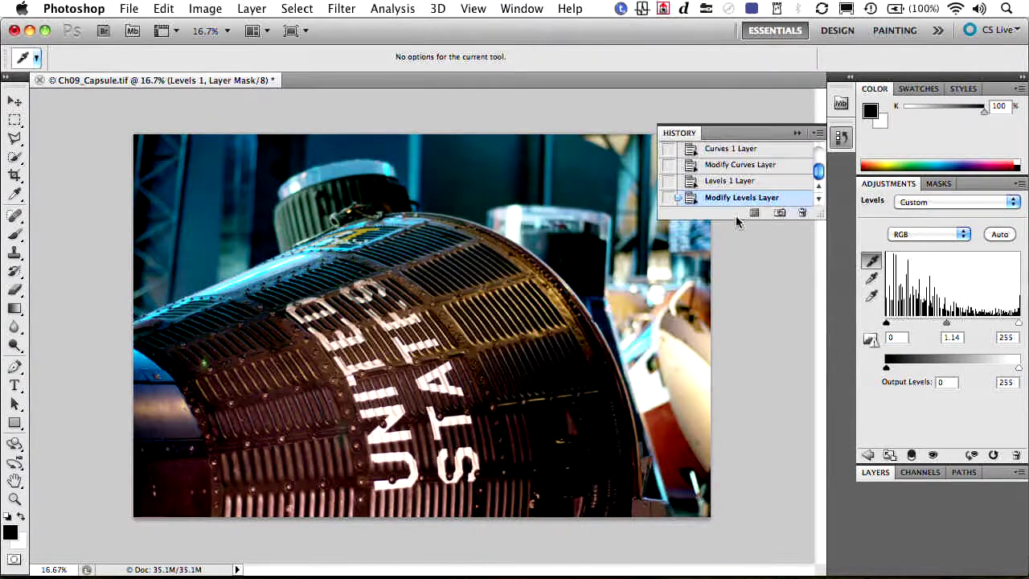
left_click_drag(820, 214, 822, 455)
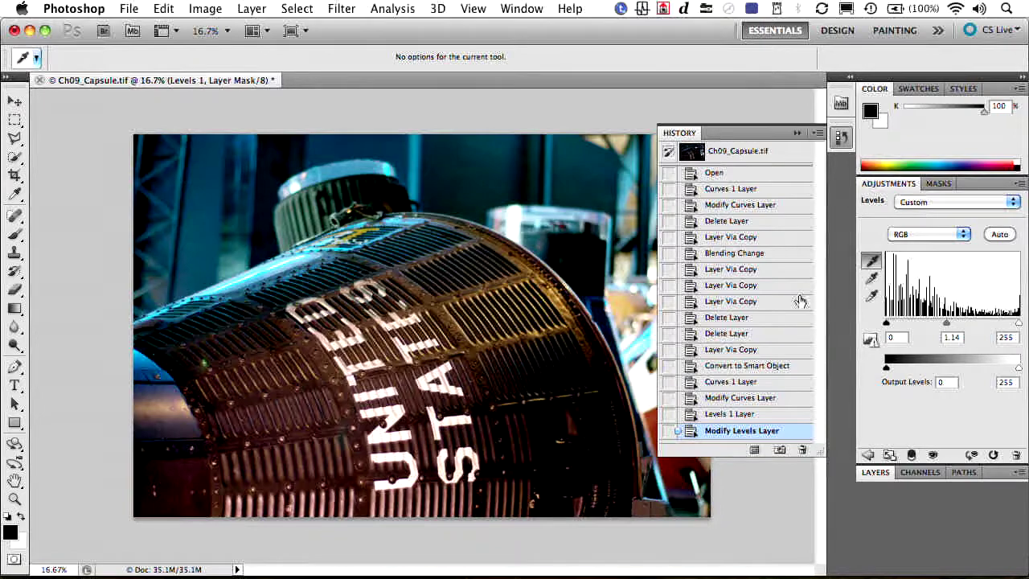
left_click(779, 450)
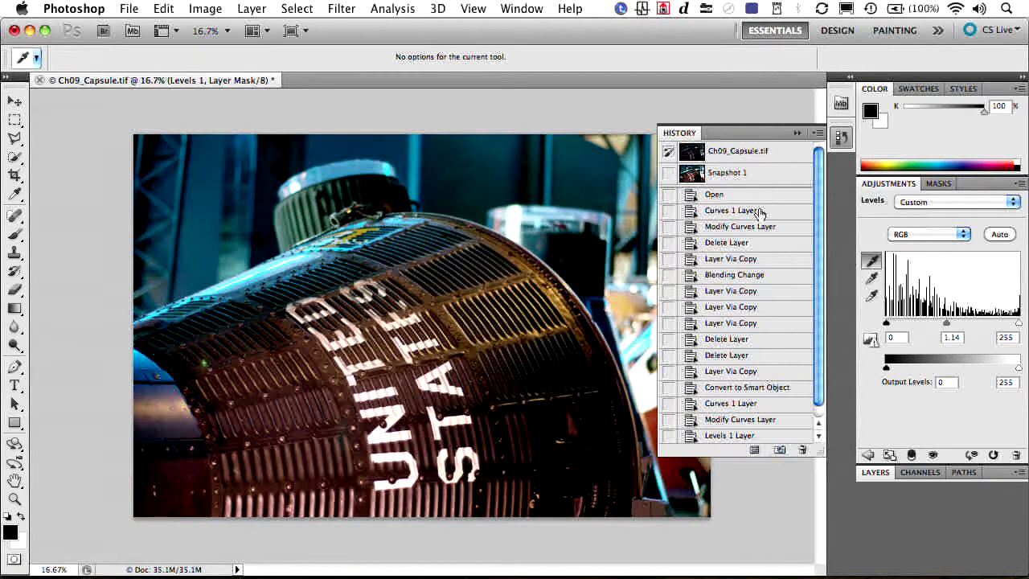
- Compare the original image with Snapshot 1 twice, ending on Snapshot 1
left_click(748, 173)
left_click(745, 152)
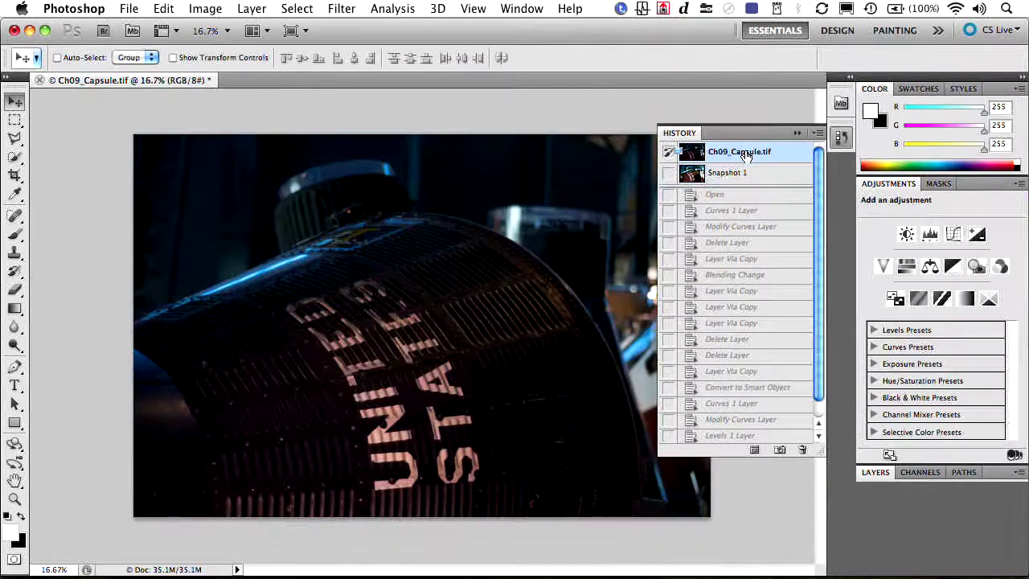
left_click(746, 172)
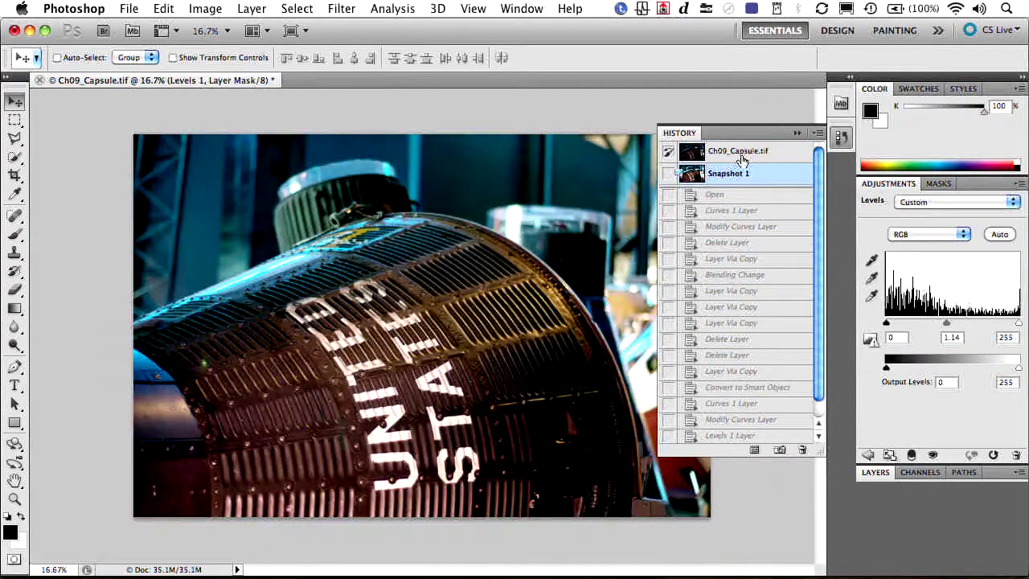
left_click(742, 153)
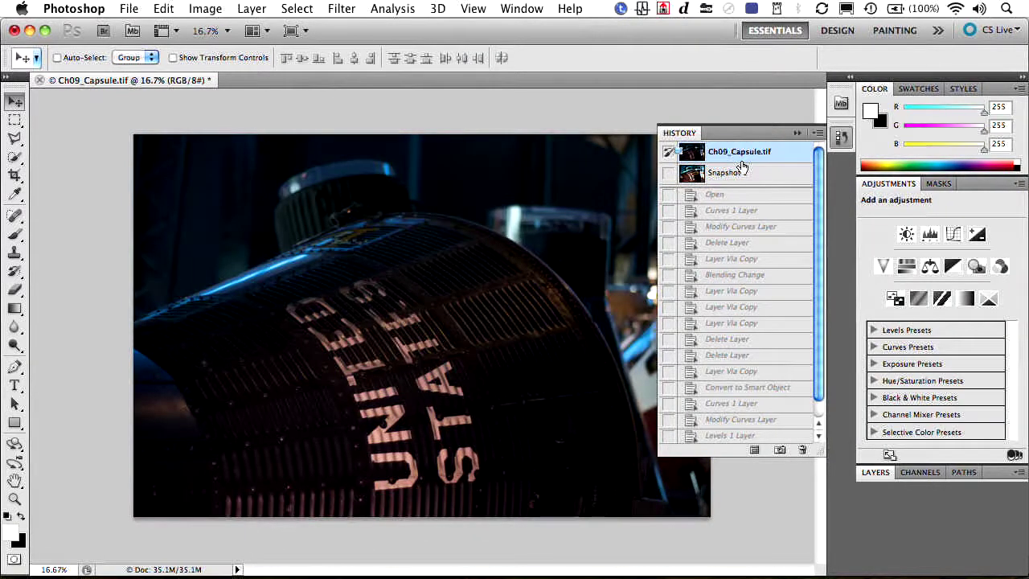
left_click(741, 172)
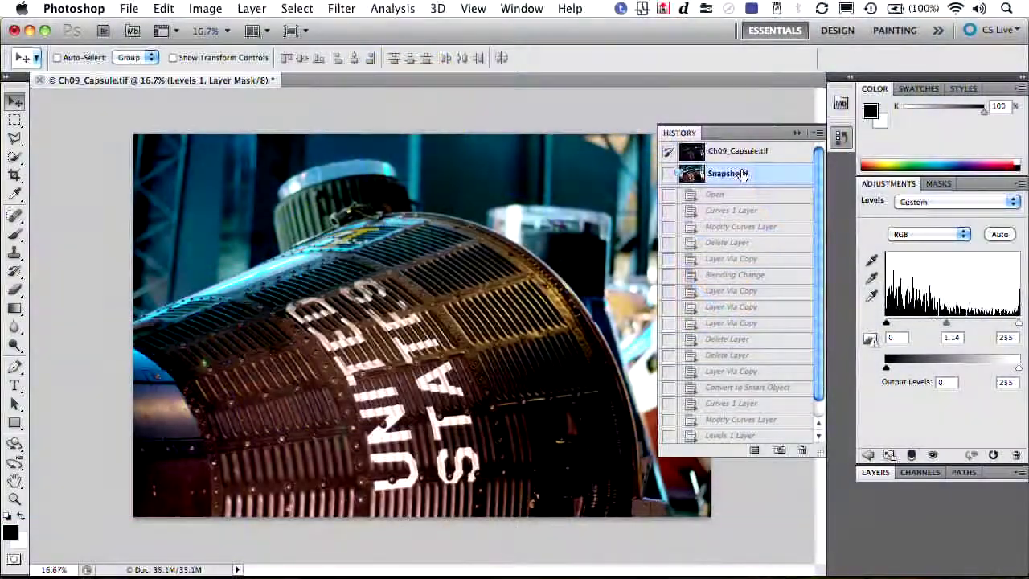
- Close Ch09_Capsule.tif, saving it as a layered TIFF with LZW compression
key("super+w")
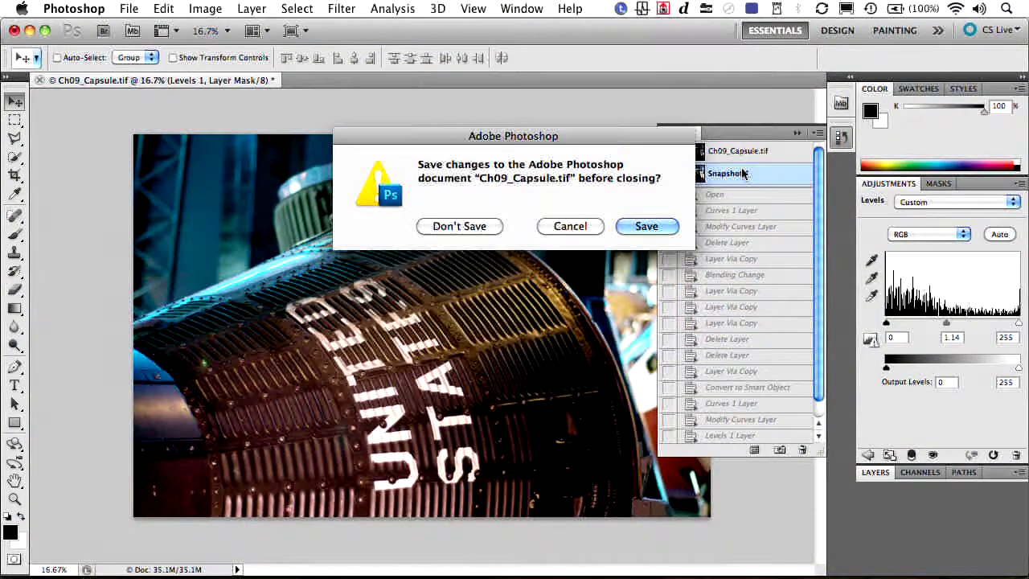
key("Return")
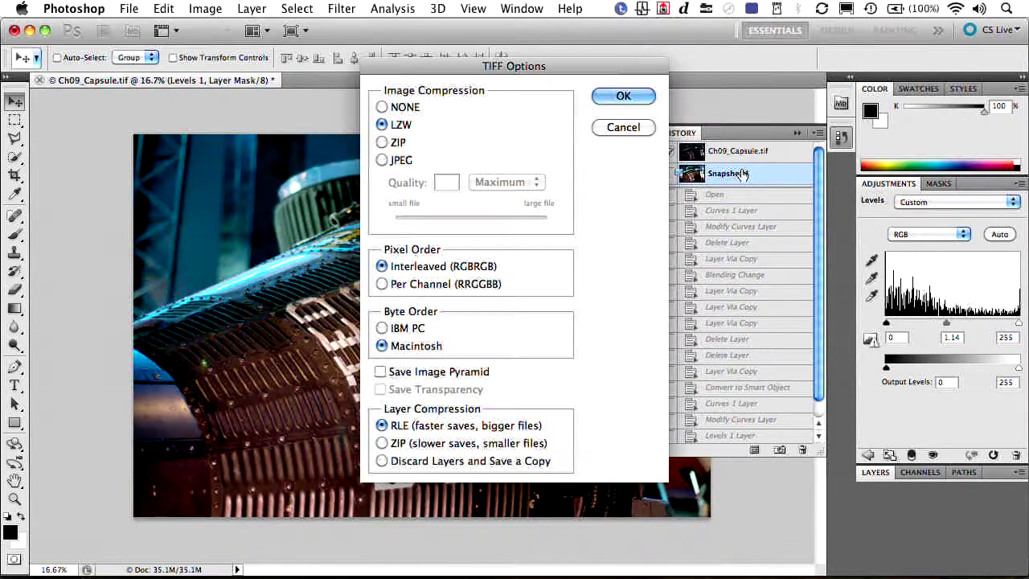
left_click(628, 97)
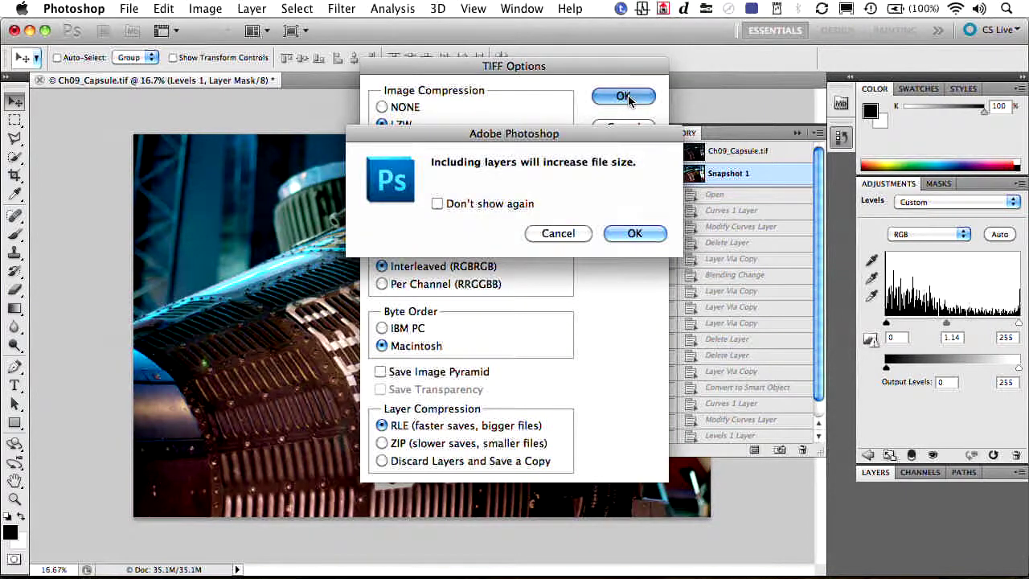
left_click(634, 234)
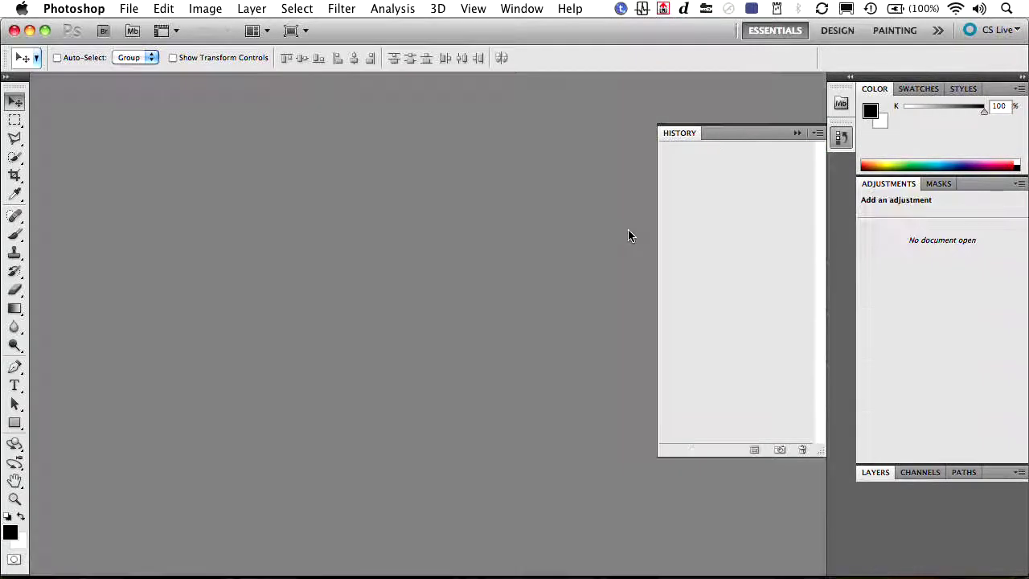
- In After Effects, import Ch09_Capsule.tif into the project
key("super+Tab")
key("super+Tab")
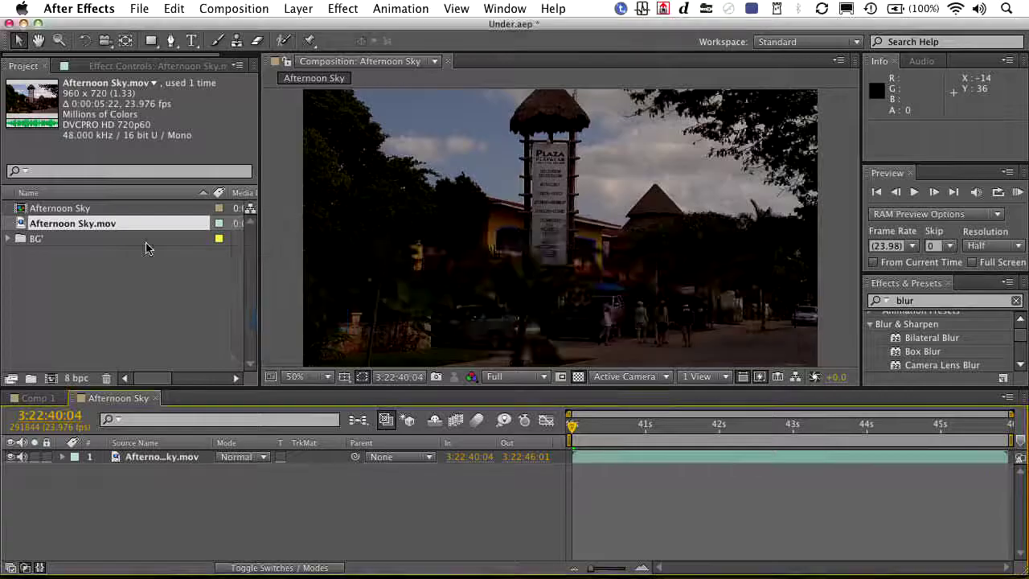
left_click(126, 299)
double_click(126, 300)
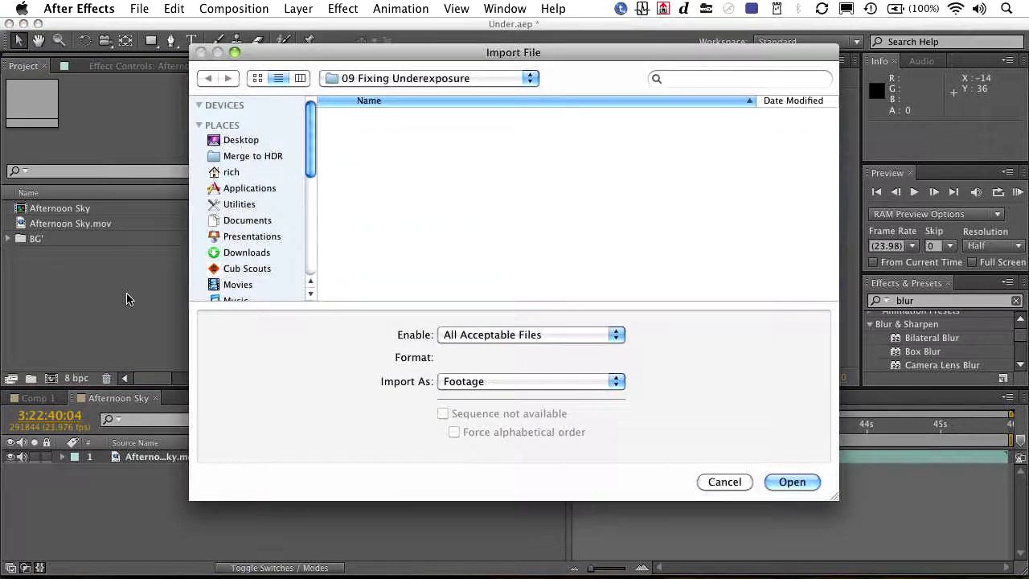
left_click(412, 133)
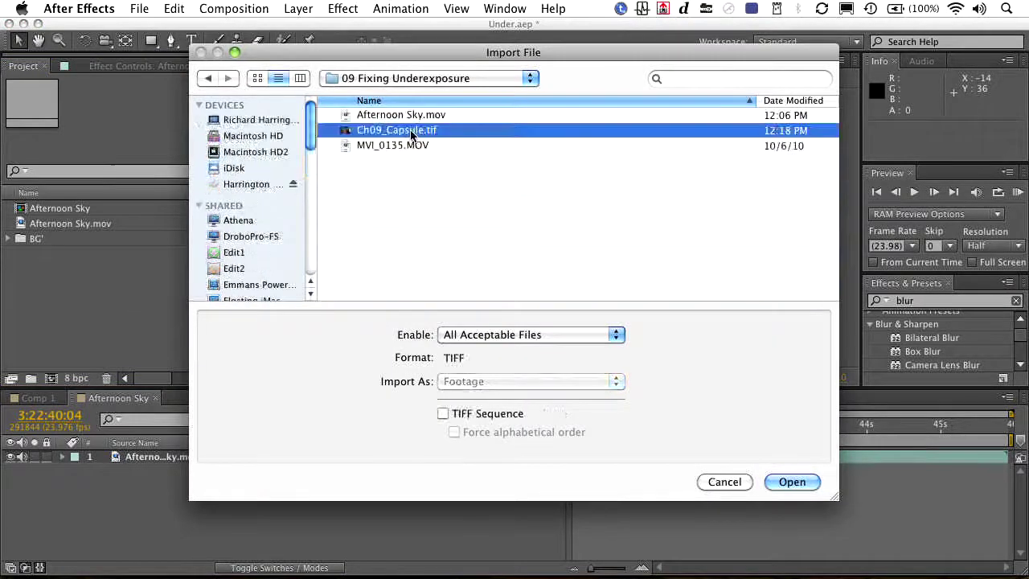
double_click(410, 131)
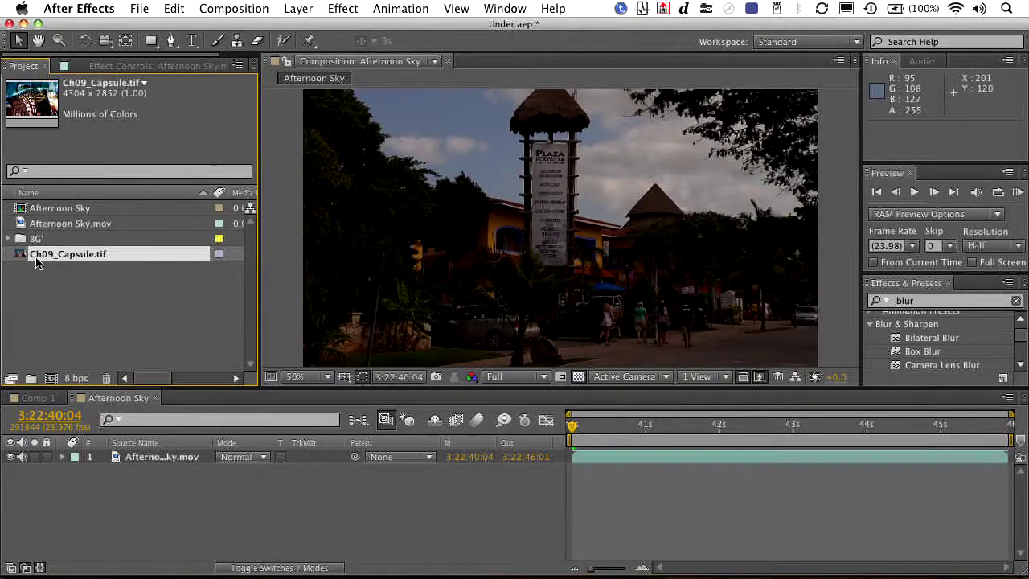
- Build a Ch09_Capsule composition from the image, then edit the original in Photoshop
left_click_drag(22, 257, 52, 379)
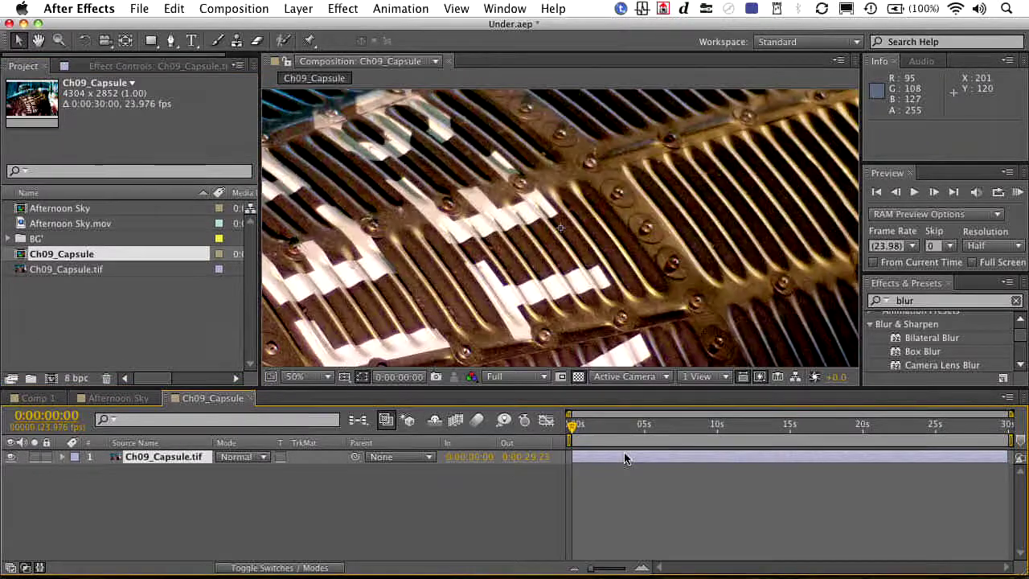
key("comma")
key("comma")
key("comma")
key("comma")
key("comma")
key("comma")
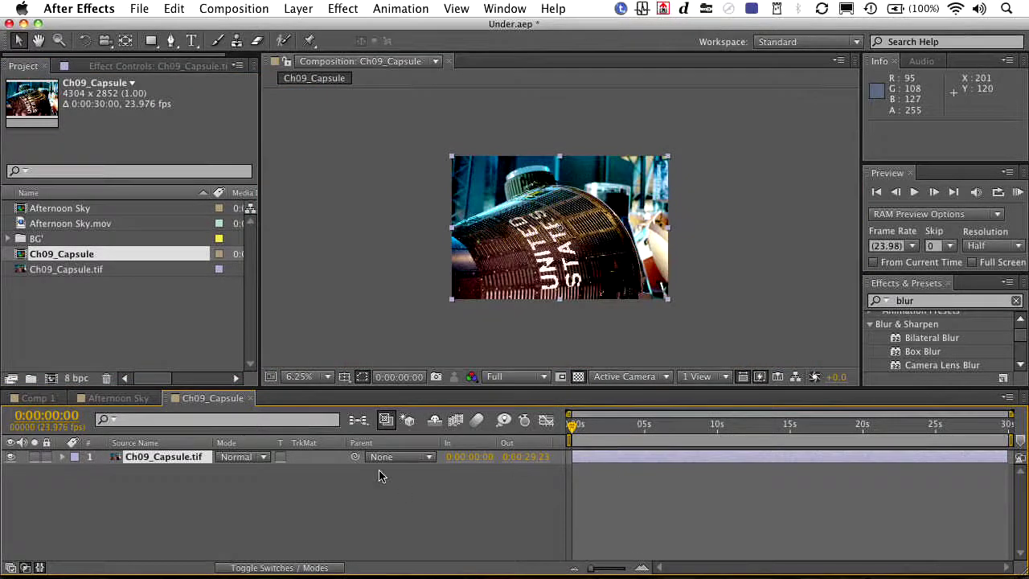
key("super+e")
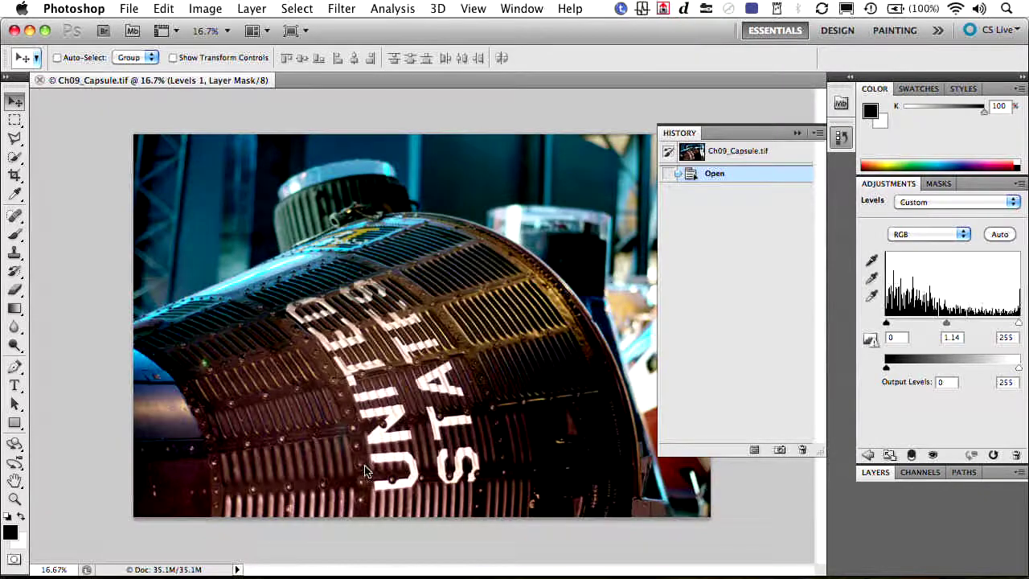
- Open the Layer 1 copy 2 smart object's contents and hide its top Screen copy
double_click(989, 184)
double_click(998, 203)
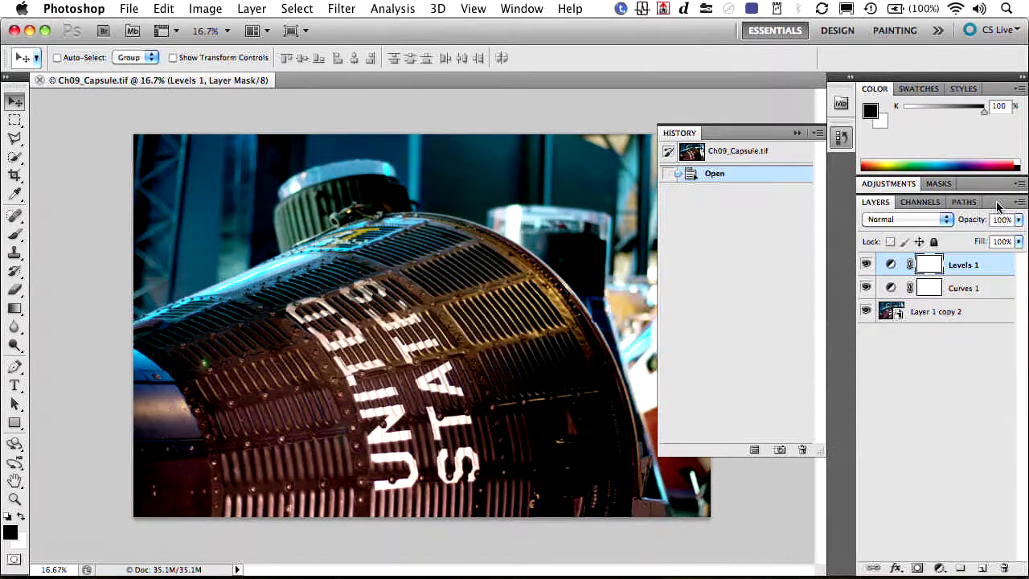
left_click(900, 315)
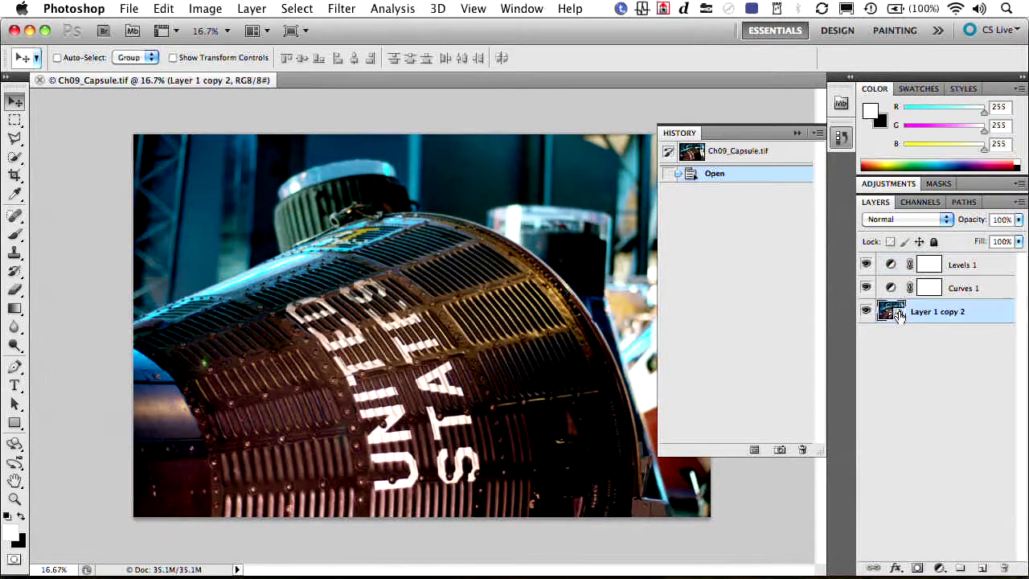
double_click(900, 312)
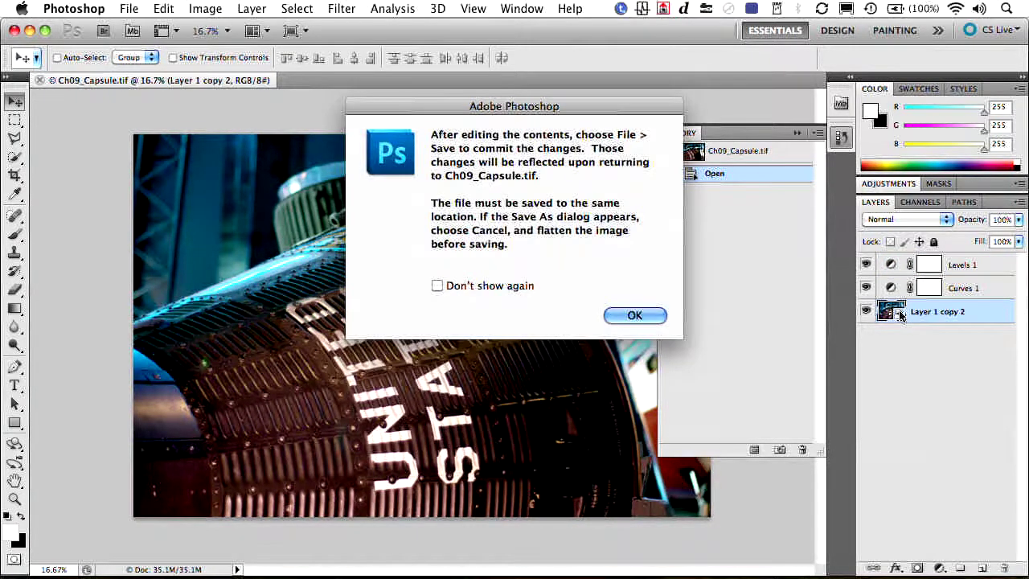
key("Return")
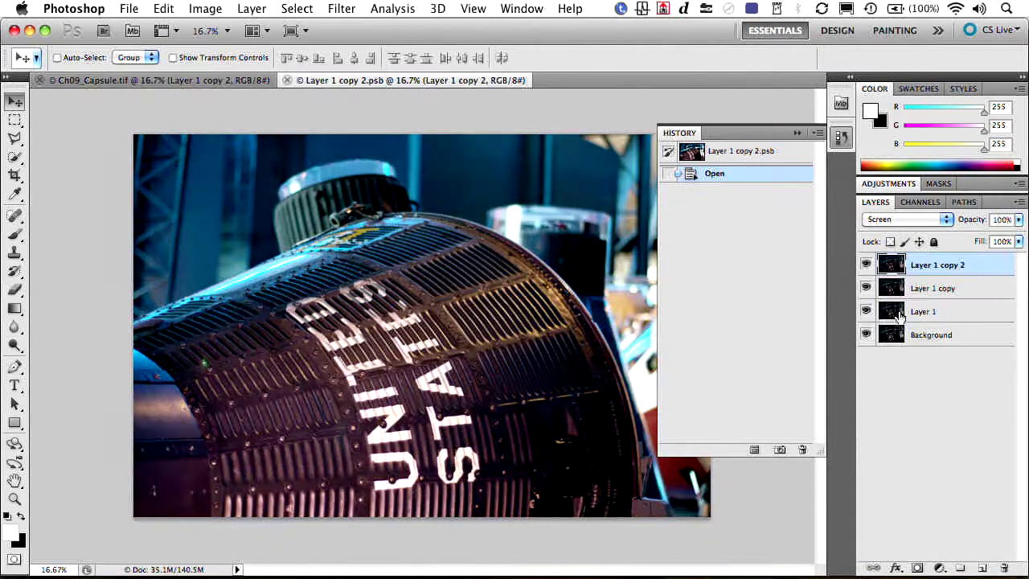
left_click(867, 264)
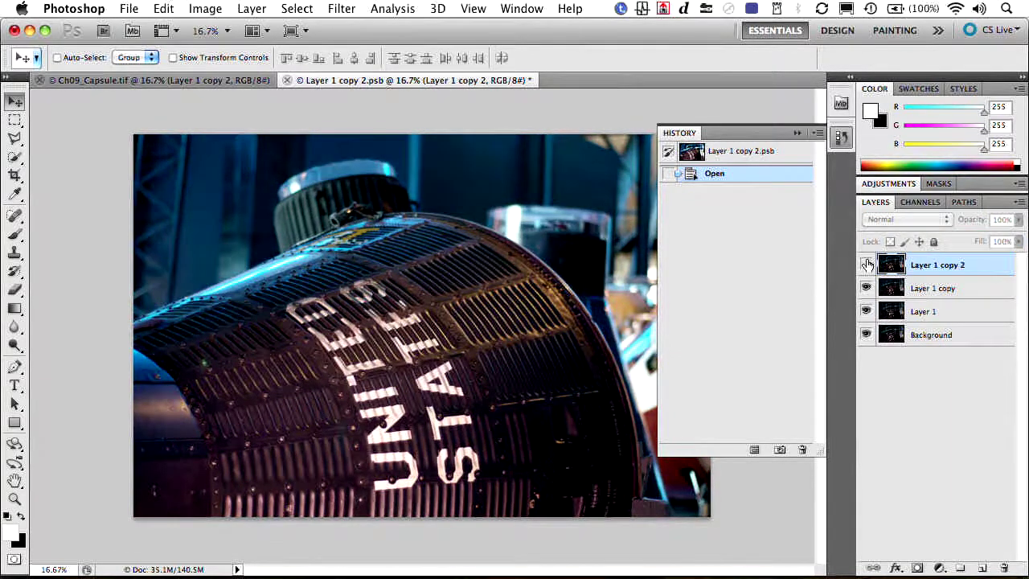
- Save and close the smart object document, then switch back to After Effects
key("super+w")
key("Escape")
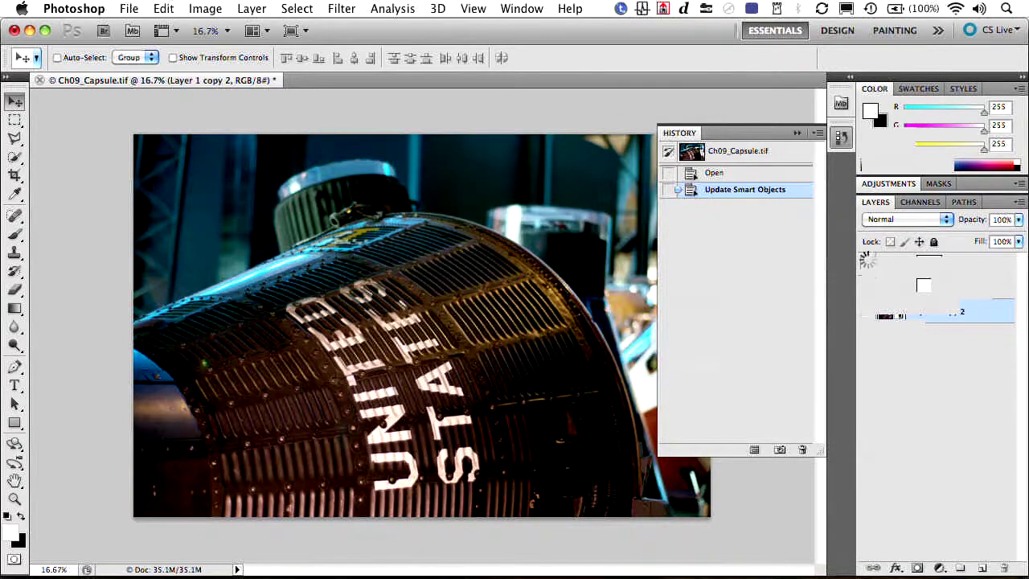
key("super+Tab")
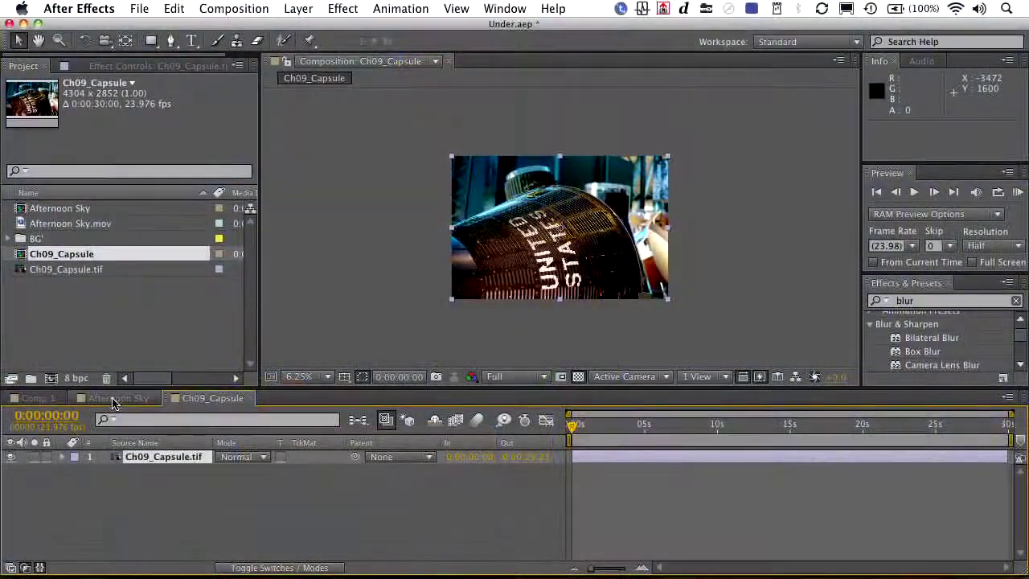
- In the Afternoon Sky comp, duplicate Afternoon Sky.mov and set the copy to Screen
left_click(116, 398)
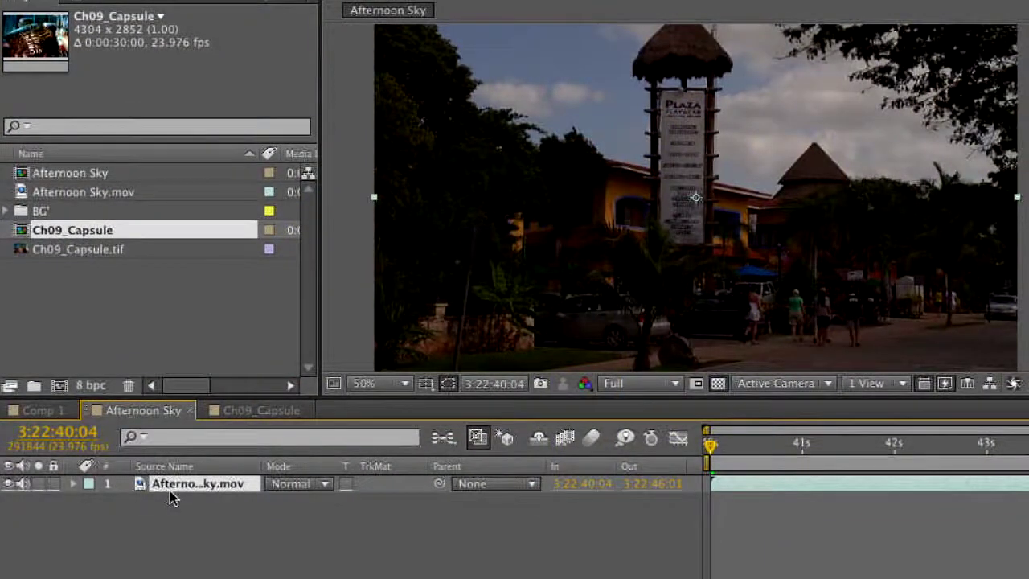
key("ctrl+d")
left_click(292, 485)
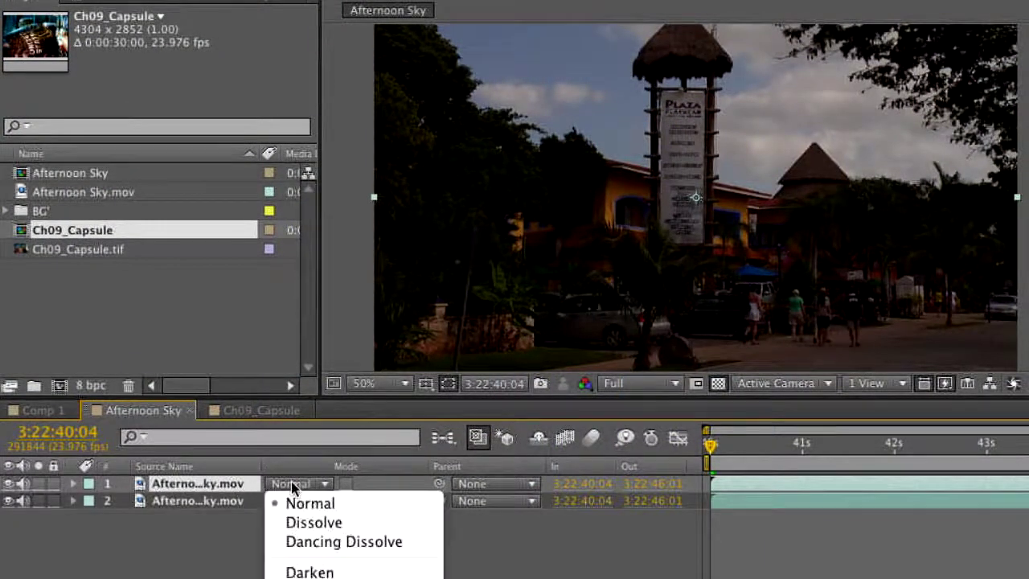
scroll(333, 545, "down", 5)
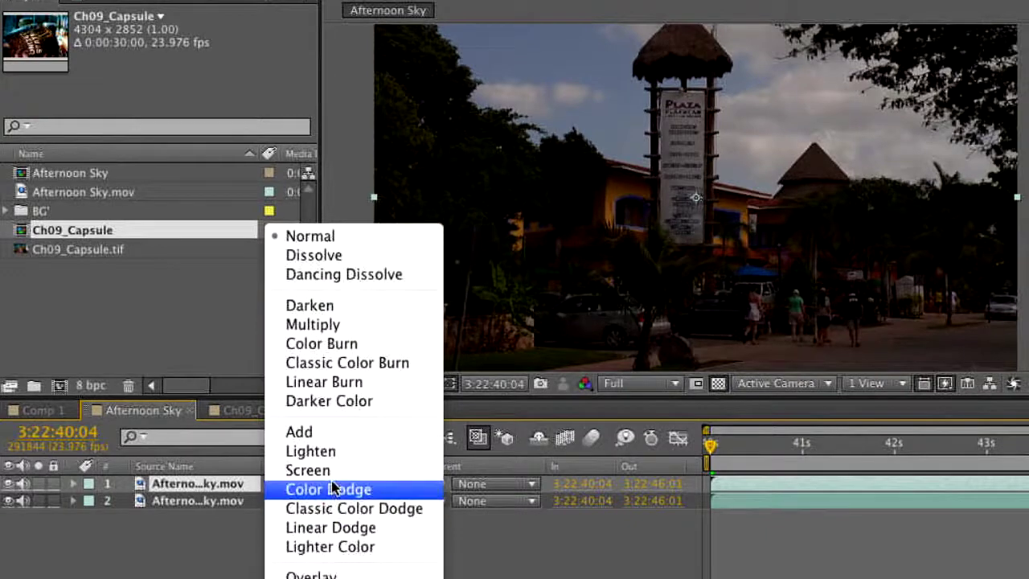
left_click(308, 471)
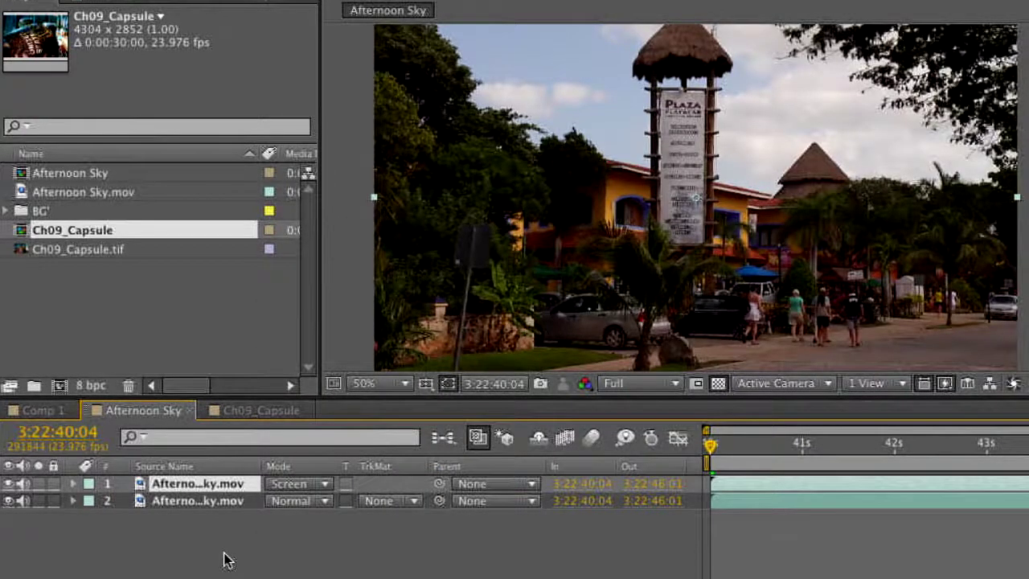
- Duplicate the Screen layer again and lower the top copy's opacity to 43%
key("ctrl+d")
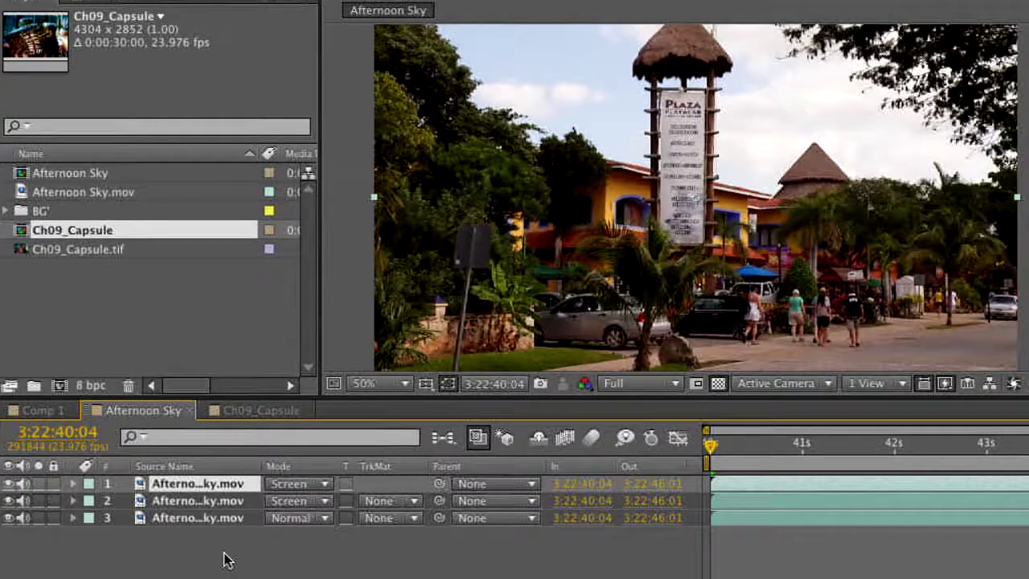
key("t")
left_click_drag(275, 501, 235, 521)
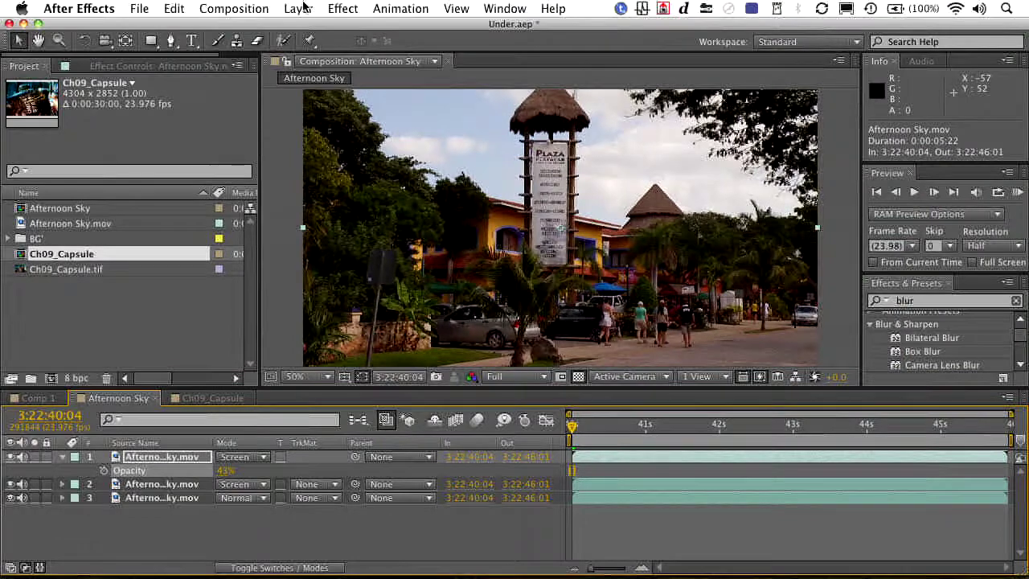
- Add a new adjustment layer on top of the Afternoon Sky composition
left_click(297, 8)
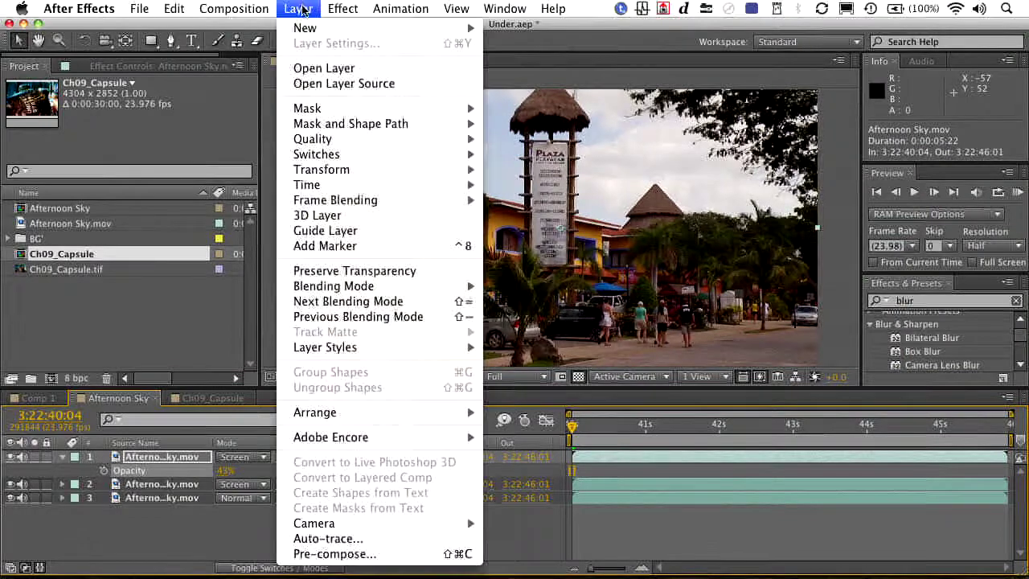
mouse_move(305, 28)
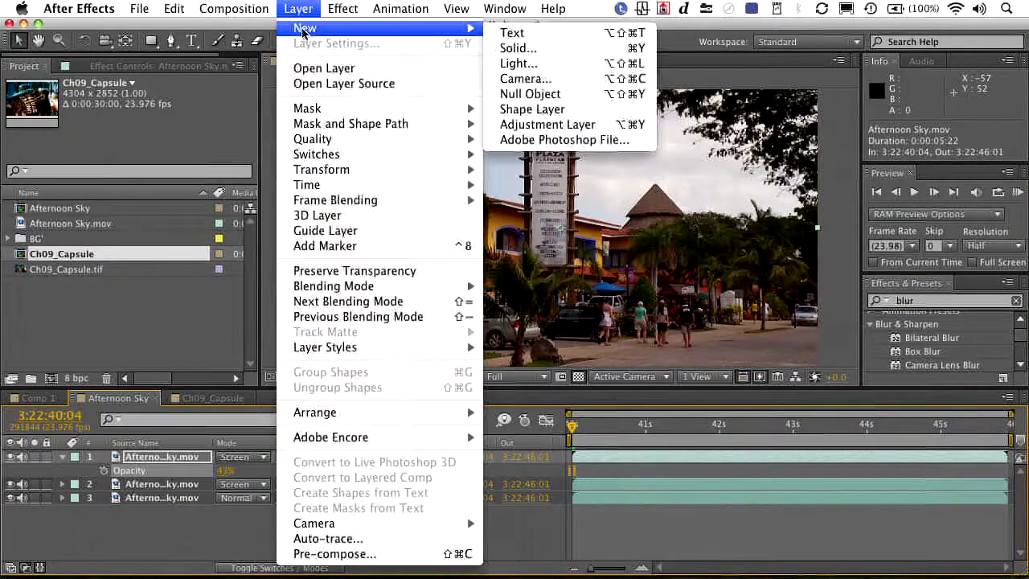
left_click(595, 123)
- Apply Curves to Adjustment Layer 4, lowering the highlight endpoint and lifting the midtones
left_click(947, 302)
type("curves")
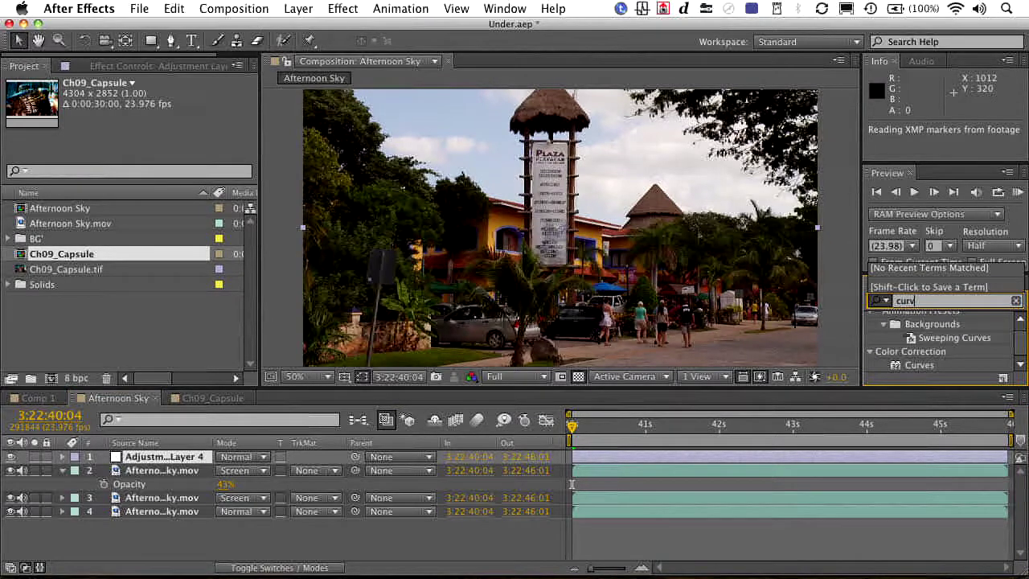
double_click(897, 367)
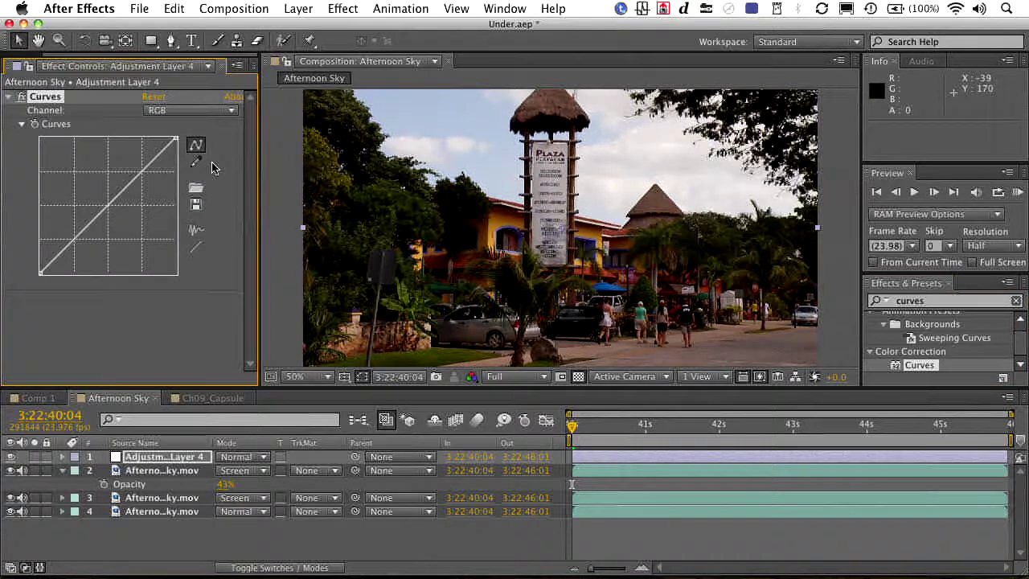
left_click_drag(177, 141, 171, 173)
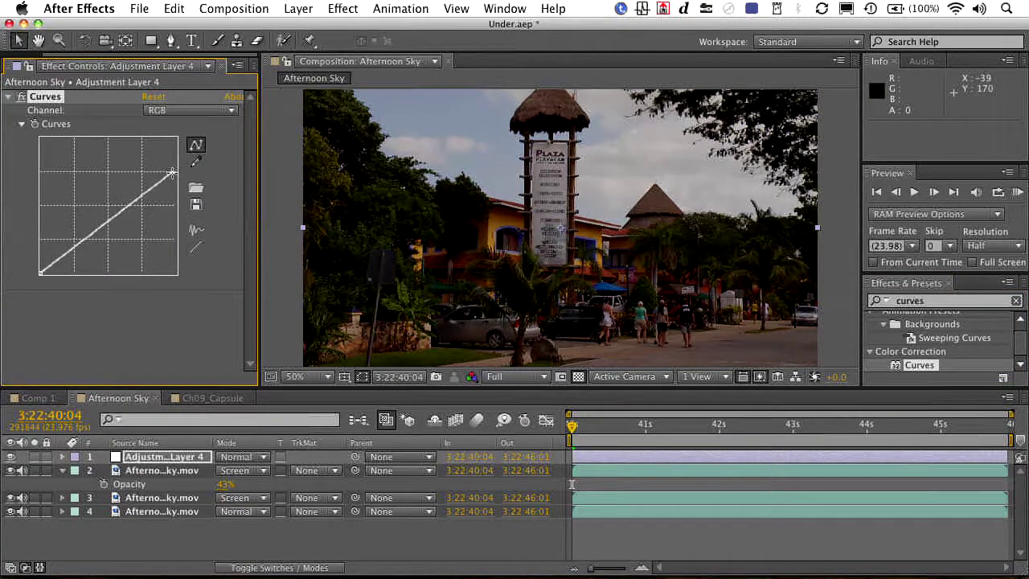
left_click_drag(119, 210, 115, 204)
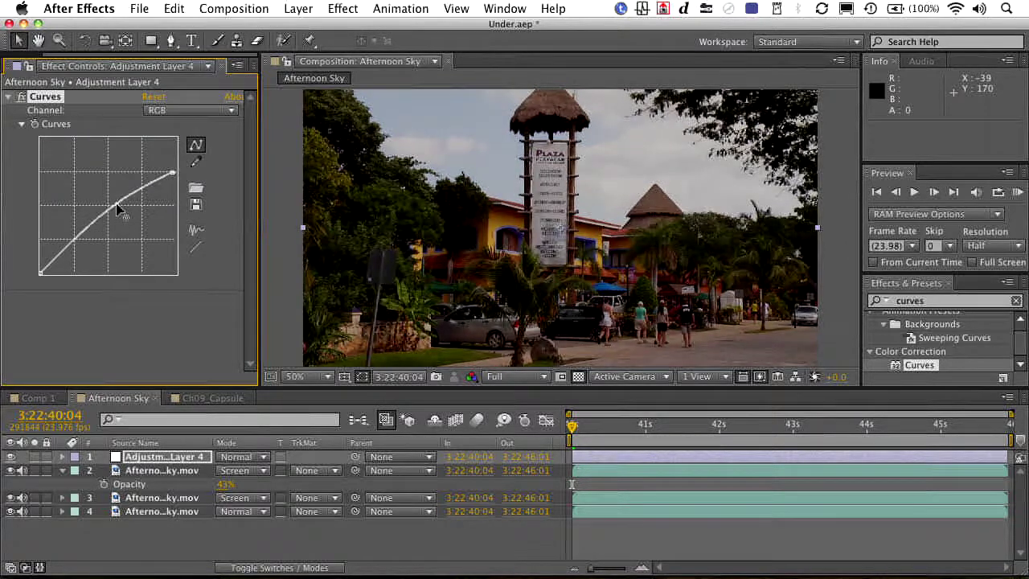
left_click_drag(52, 260, 55, 267)
- Add Vibrance to Adjustment Layer 4 at 94 with Saturation 25, then compare with upper layers hidden
left_click(336, 5)
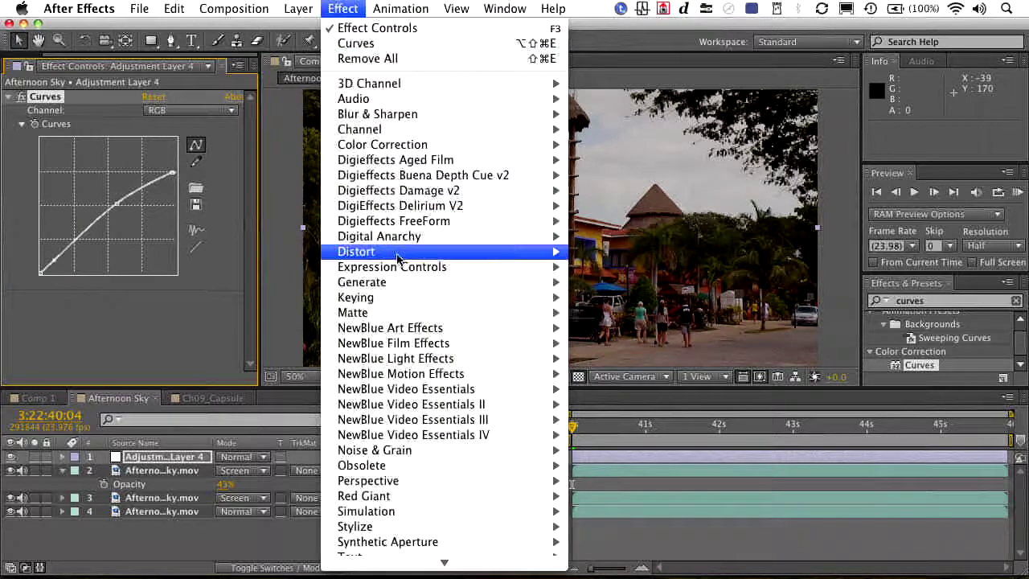
mouse_move(427, 151)
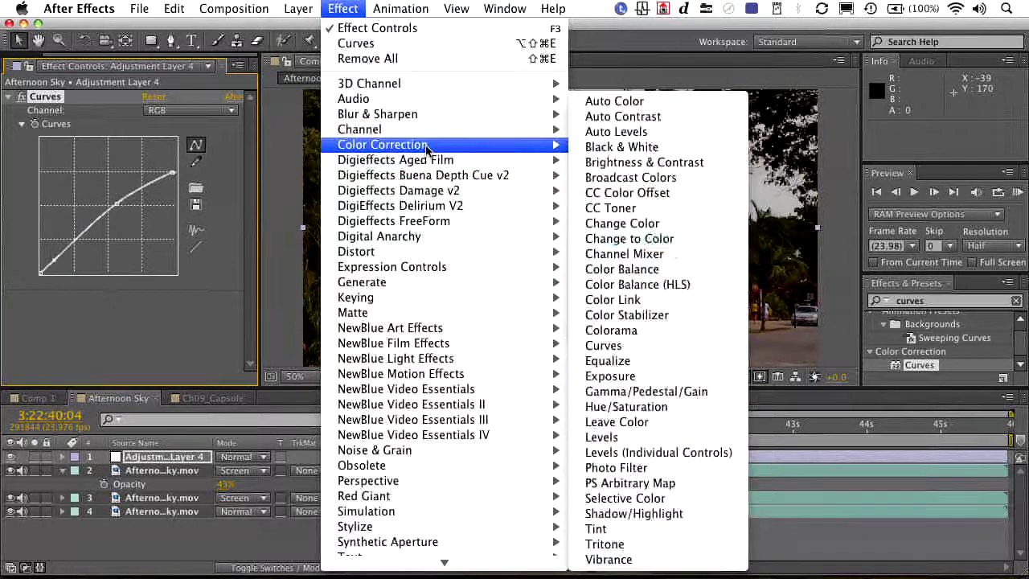
left_click(719, 558)
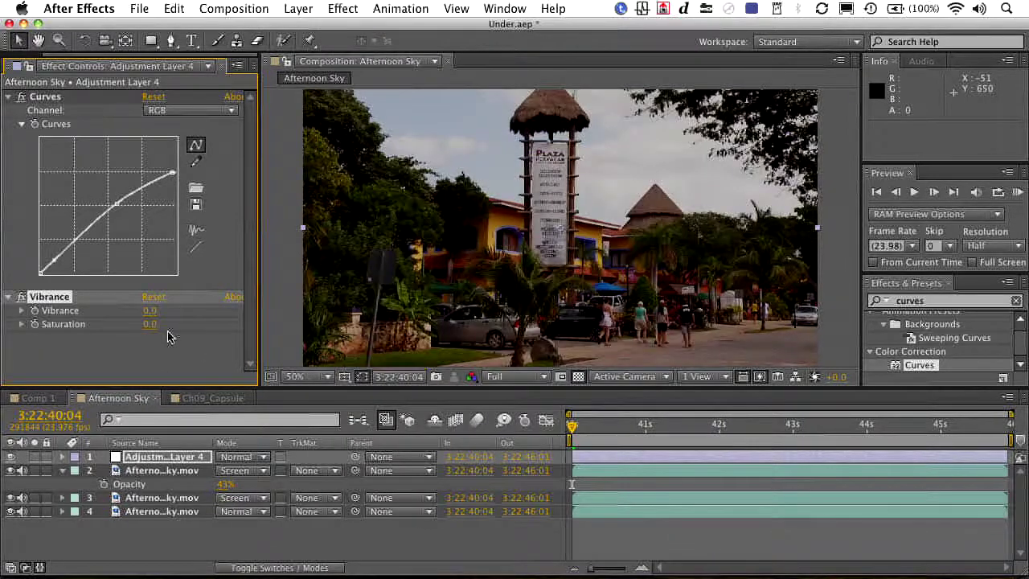
left_click_drag(149, 311, 177, 316)
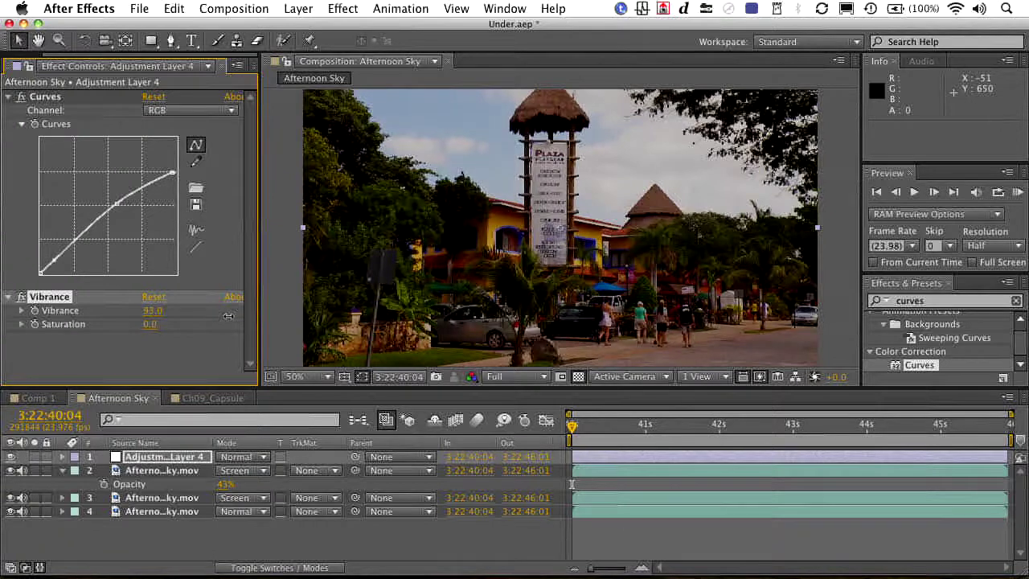
left_click_drag(157, 326, 169, 325)
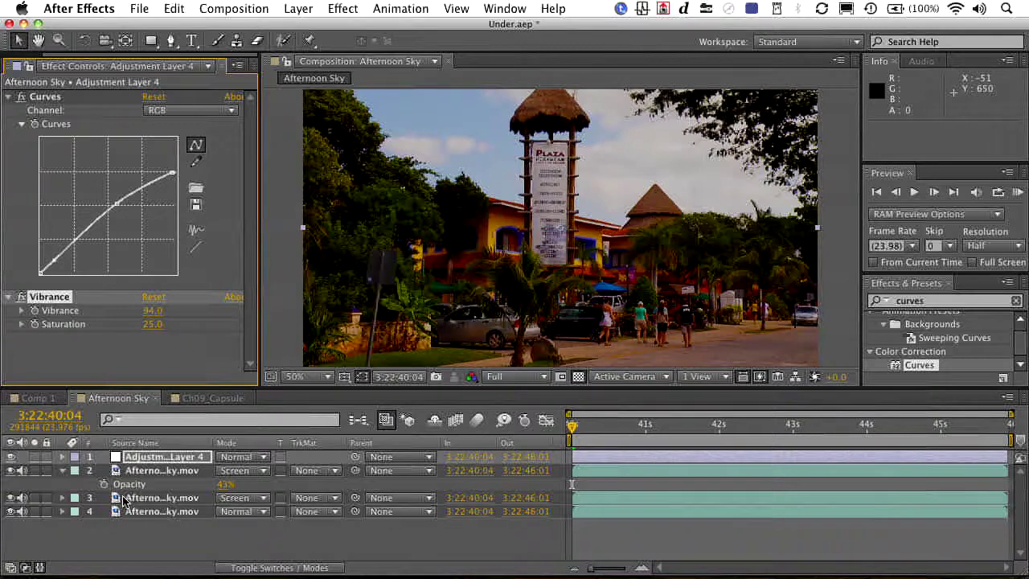
mouse_move(11, 456)
left_mouse_down()
mouse_move(12, 500)
mouse_move(12, 458)
left_mouse_up()
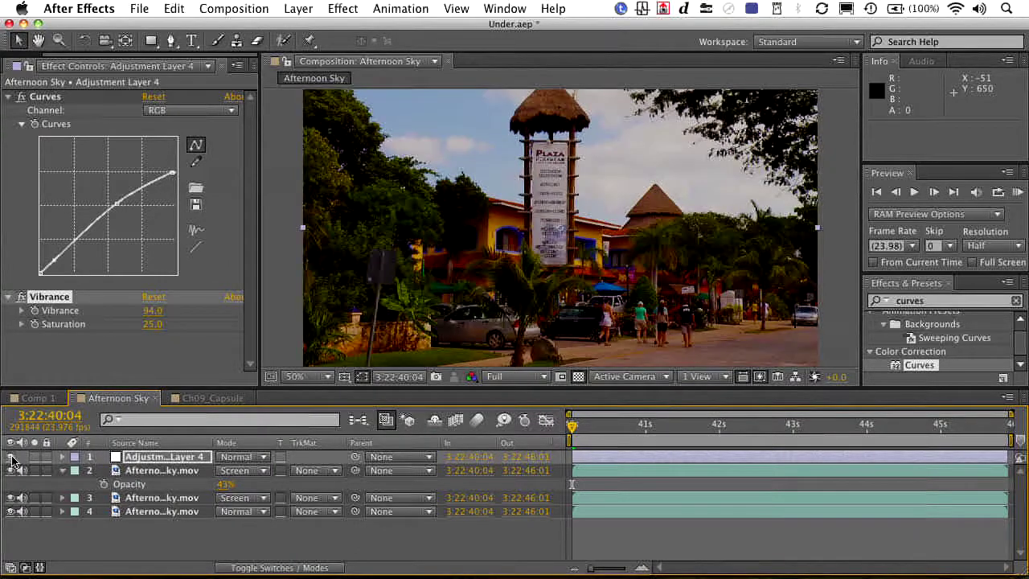